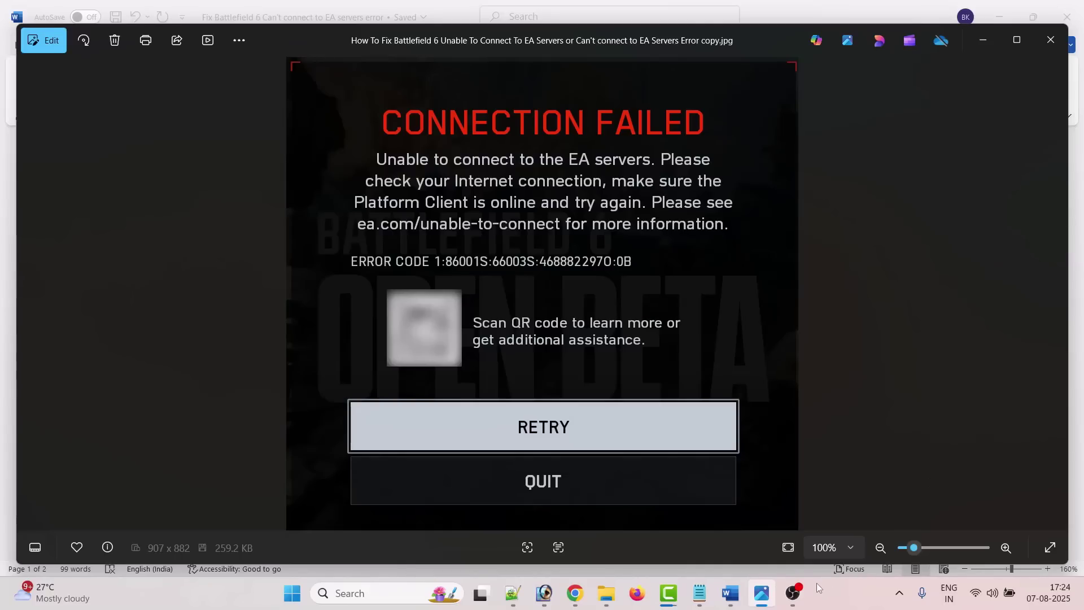
- Switch from the EA connection-failed screenshot to the Word guide via the taskbar
left_click(739, 600)
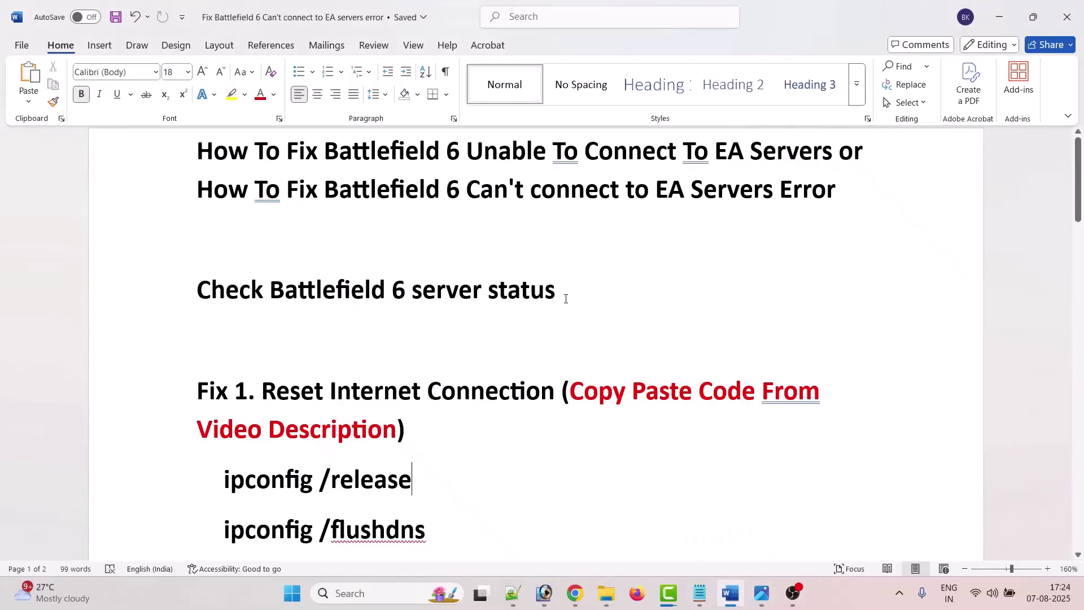
left_click_drag(577, 294, 233, 305)
left_click(644, 317)
scroll(625, 291, "down", 3)
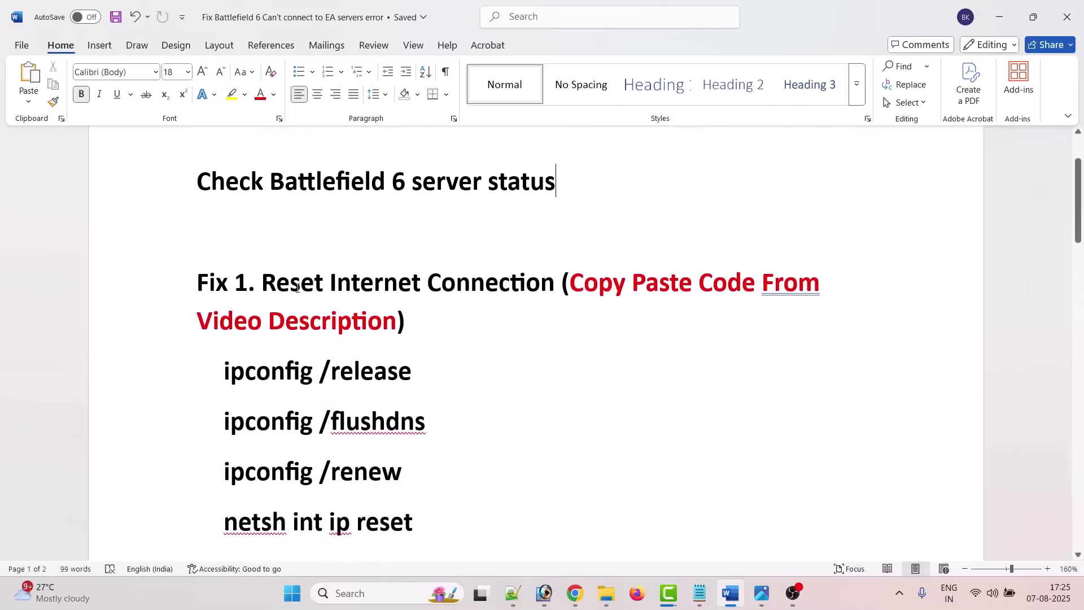
left_click_drag(268, 285, 562, 285)
left_click(610, 364)
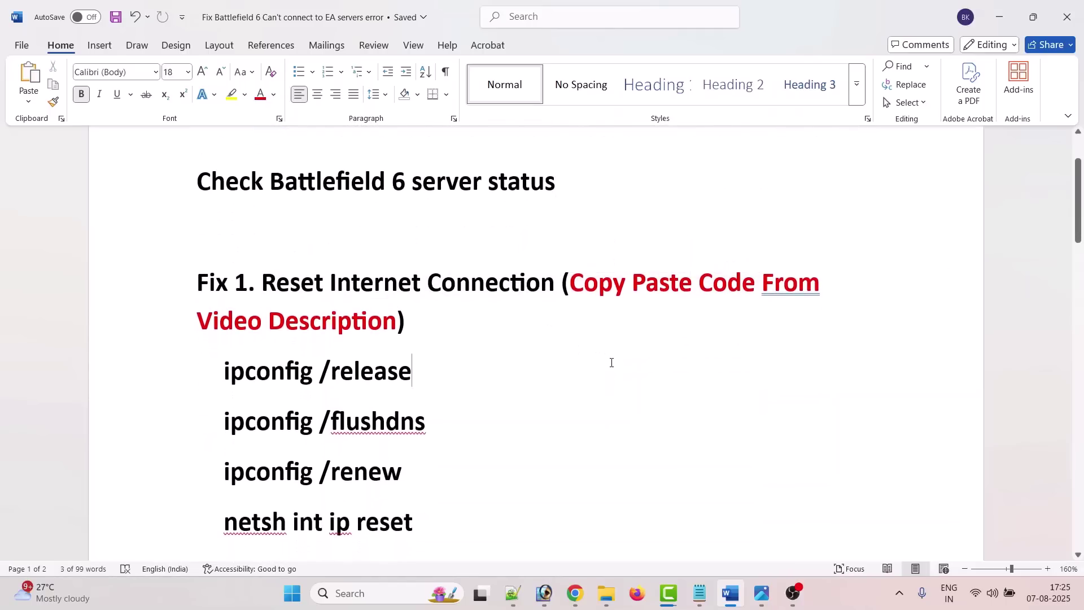
- Open Command Prompt as administrator and run ipconfig /release copied from the Word guide
left_click(356, 593)
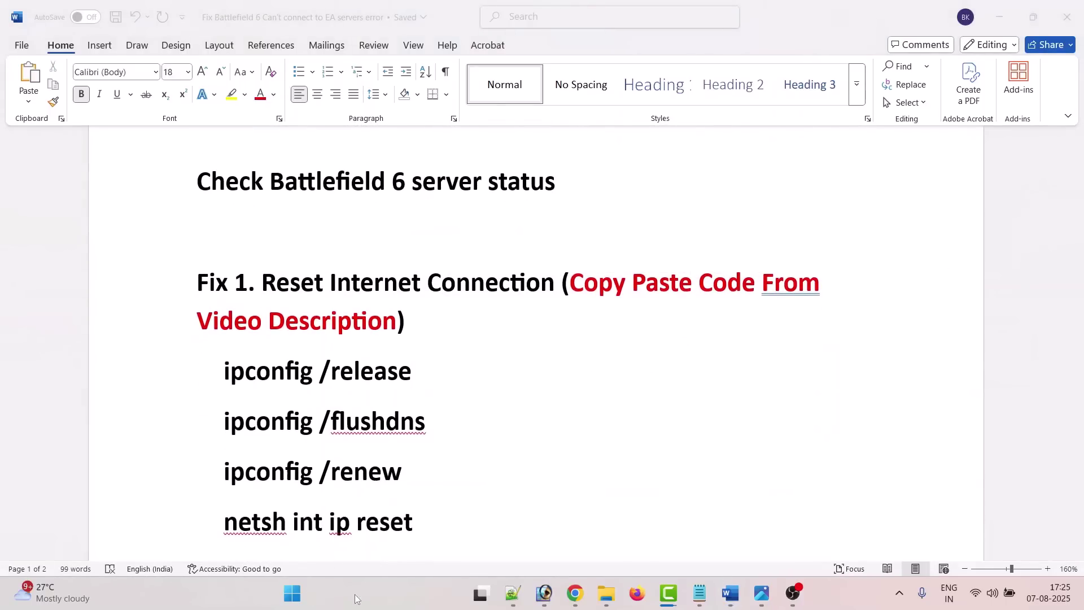
type("cmd")
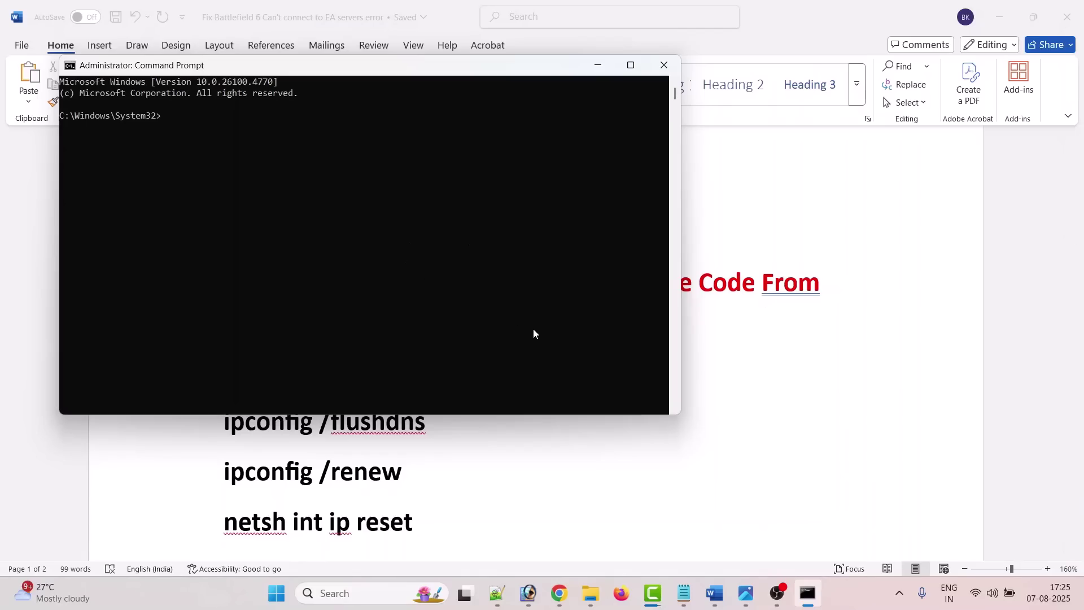
left_click(714, 593)
scroll(402, 323, "down", 1)
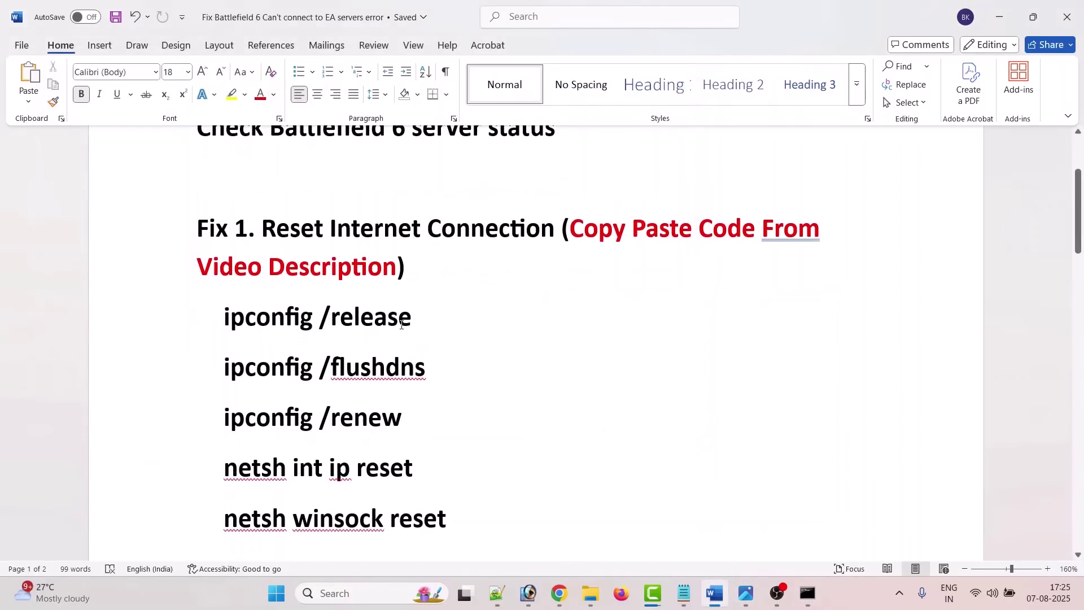
left_click_drag(402, 324, 255, 320)
key("ctrl+c")
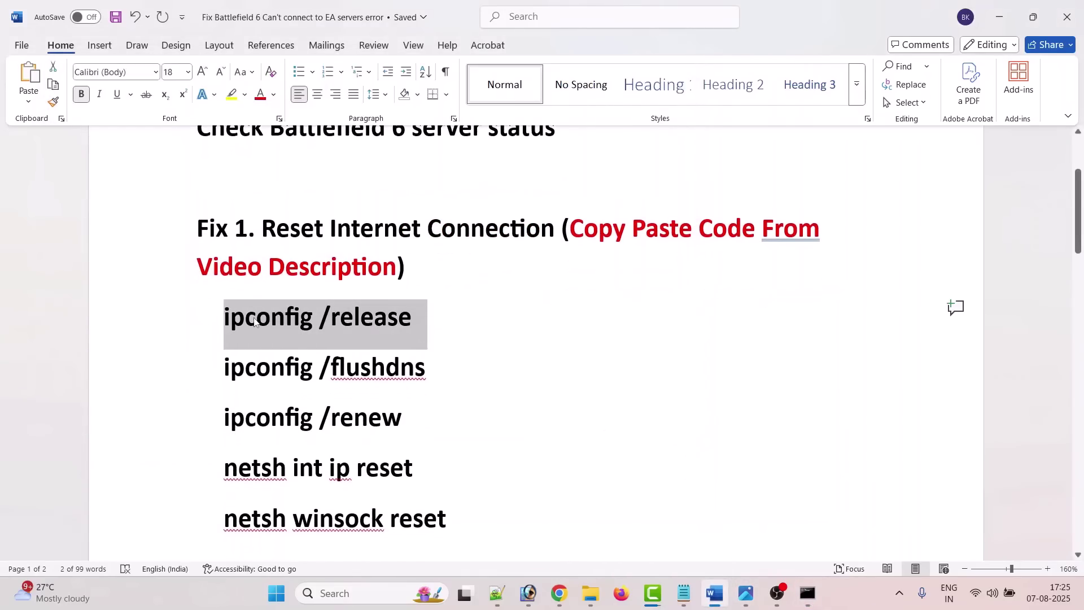
key("alt+Tab")
key("ctrl+v")
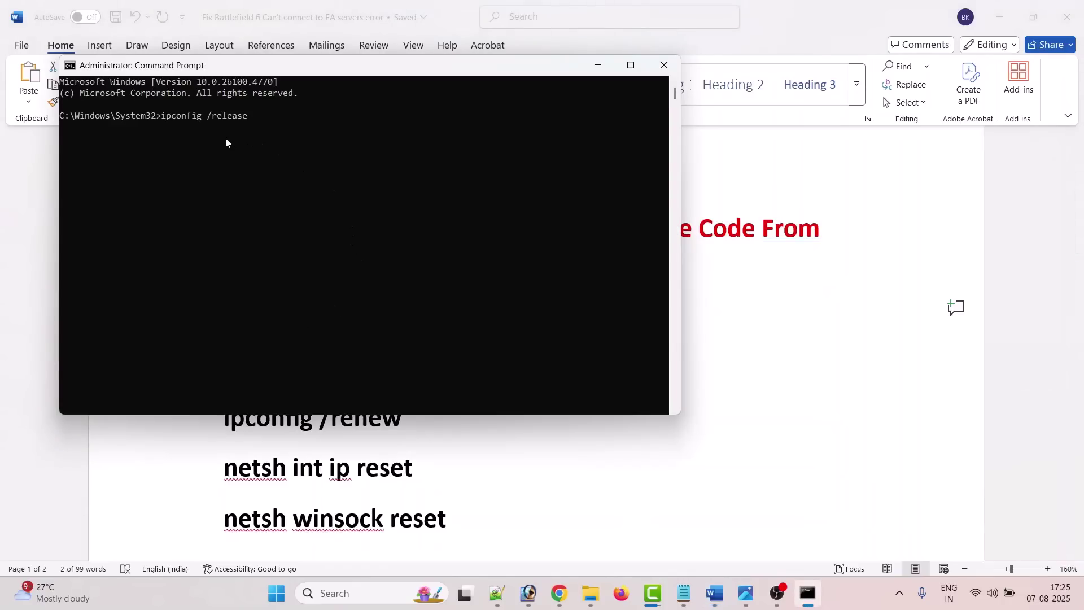
key("Return")
- Copy ipconfig /flushdns from the guide and run it in Command Prompt
key("alt+Tab")
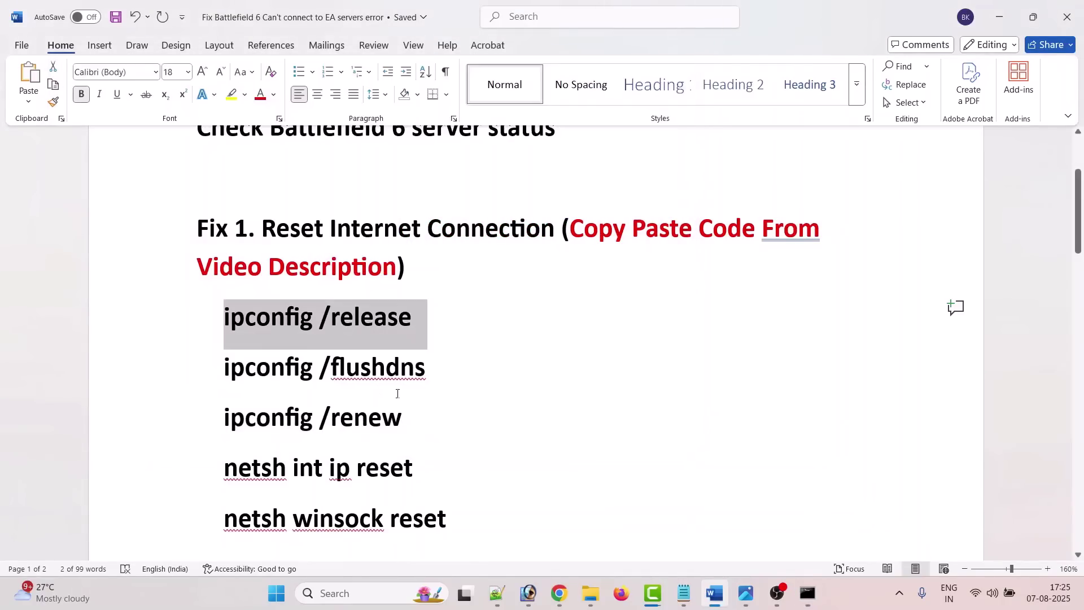
triple_click(436, 370)
key("alt+Tab")
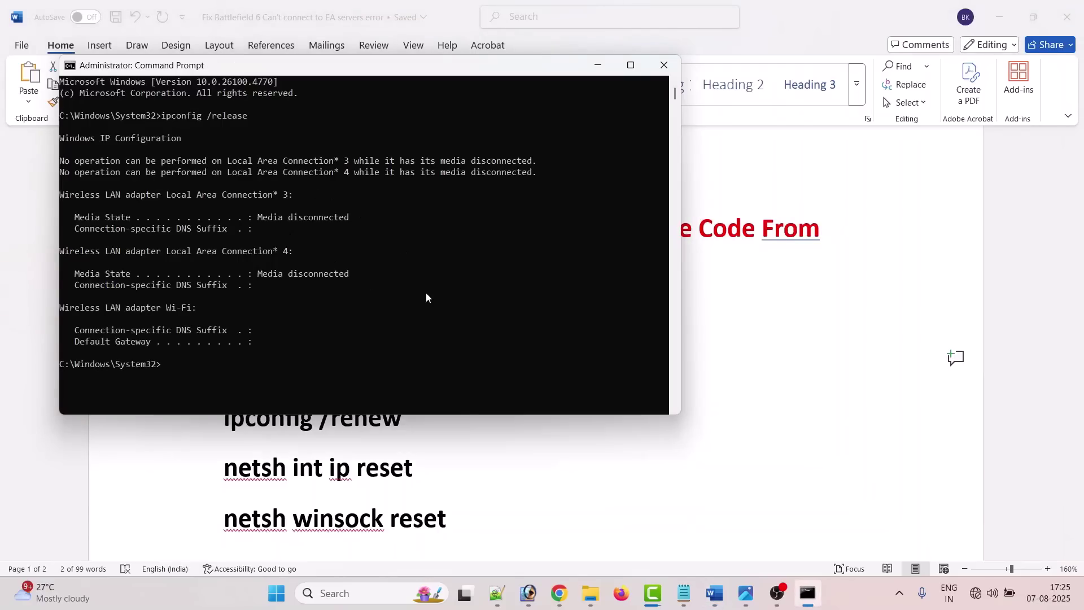
type("ipconfig /flushdns")
key("Return")
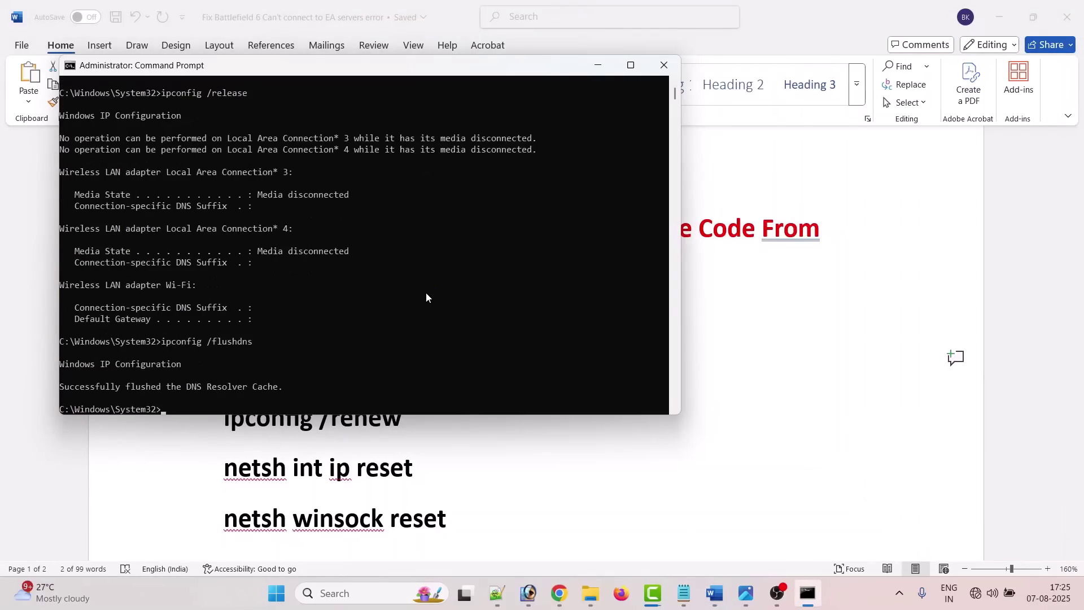
- Copy ipconfig /renew from the guide and run it in Command Prompt
key("alt+Tab")
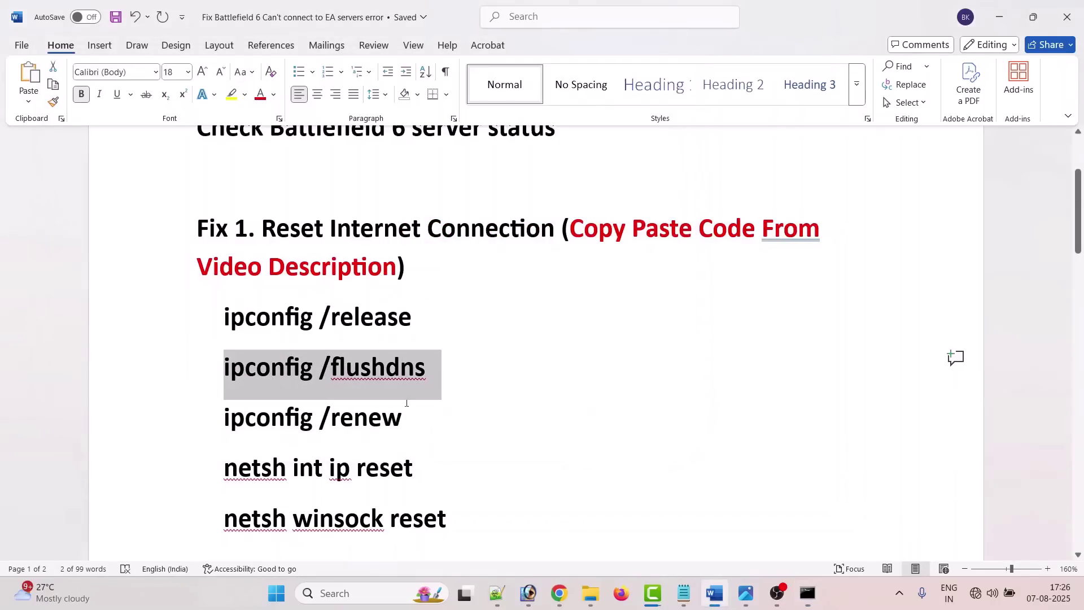
triple_click(411, 420)
key("ctrl+c")
key("alt+Tab")
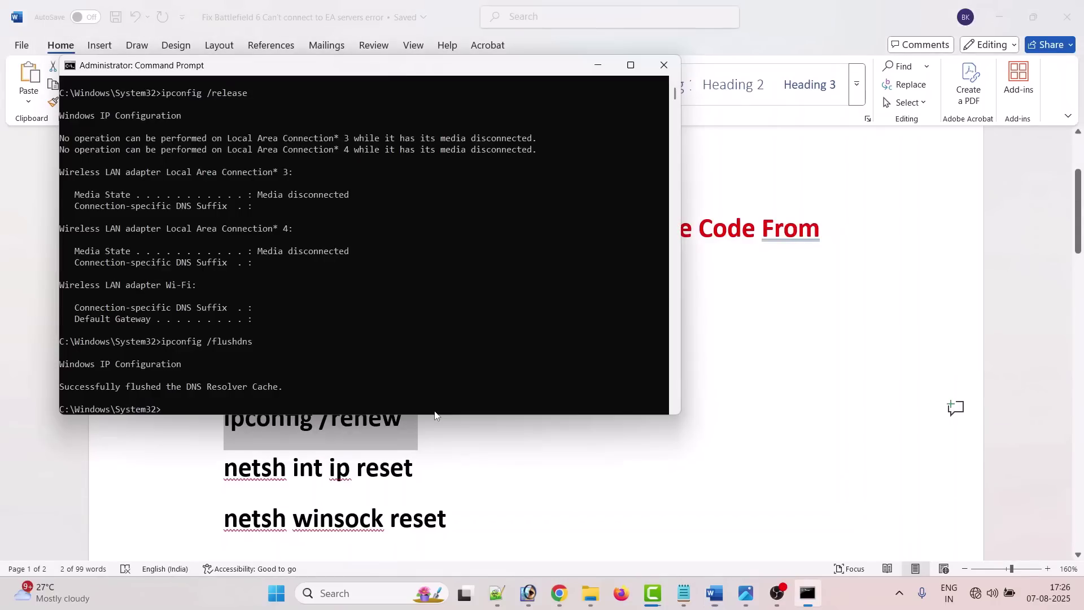
scroll(365, 362, "down", 1)
key("ctrl+v")
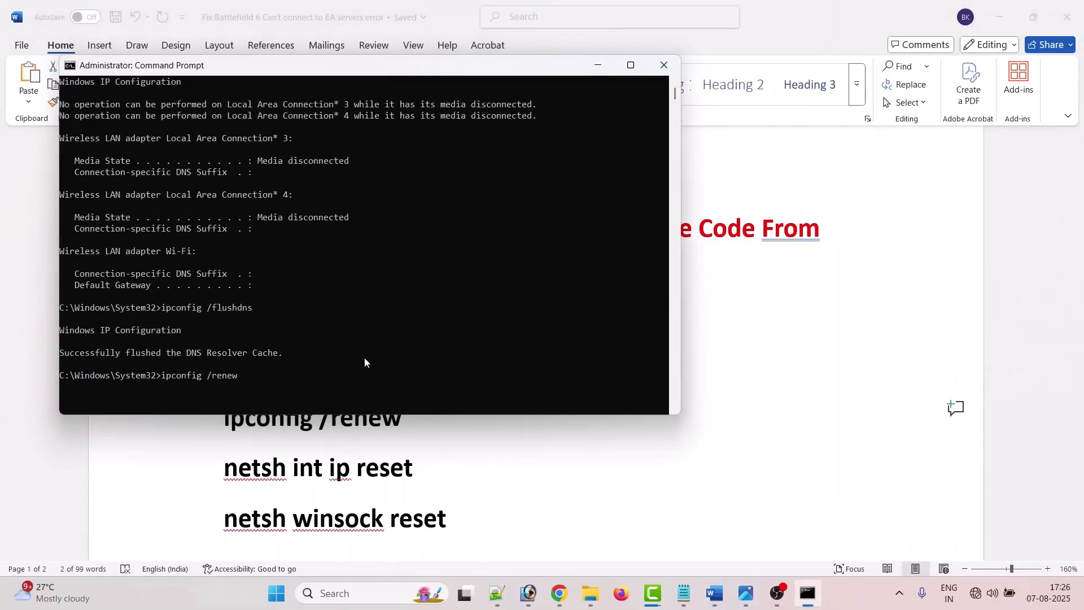
key("Return")
- Copy netsh int ip reset from the guide and run it in Command Prompt
key("alt+Tab")
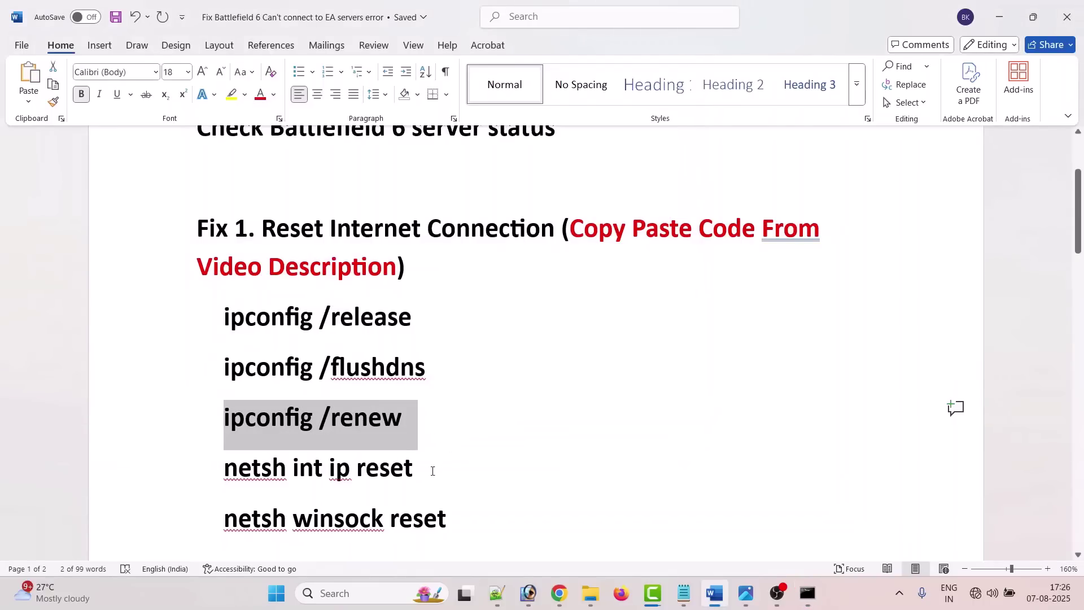
left_click_drag(431, 469, 263, 472)
key("ctrl+c")
key("alt+Tab")
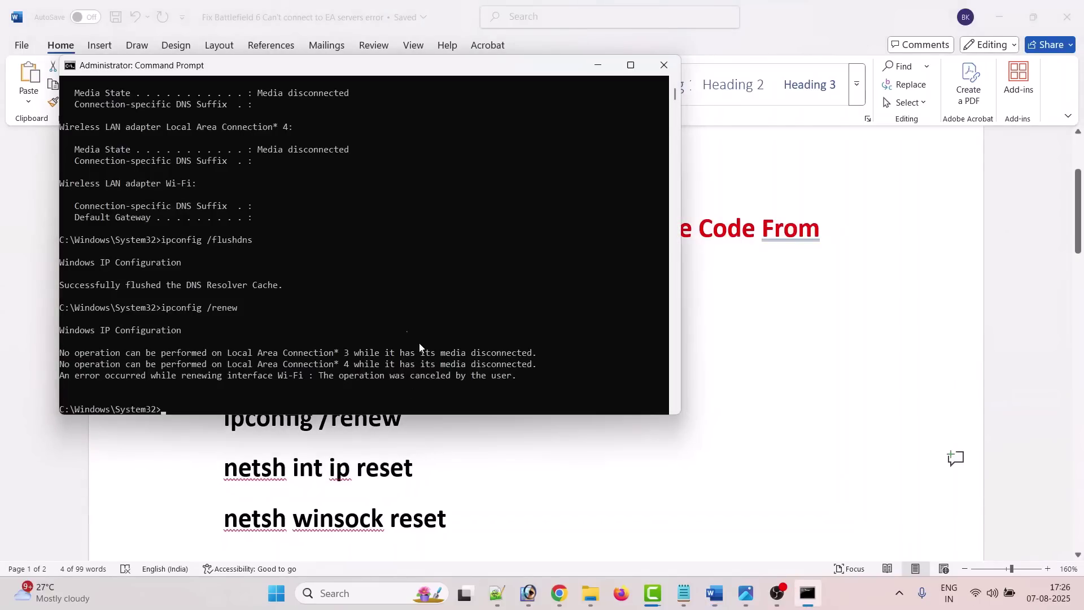
key("ctrl+v")
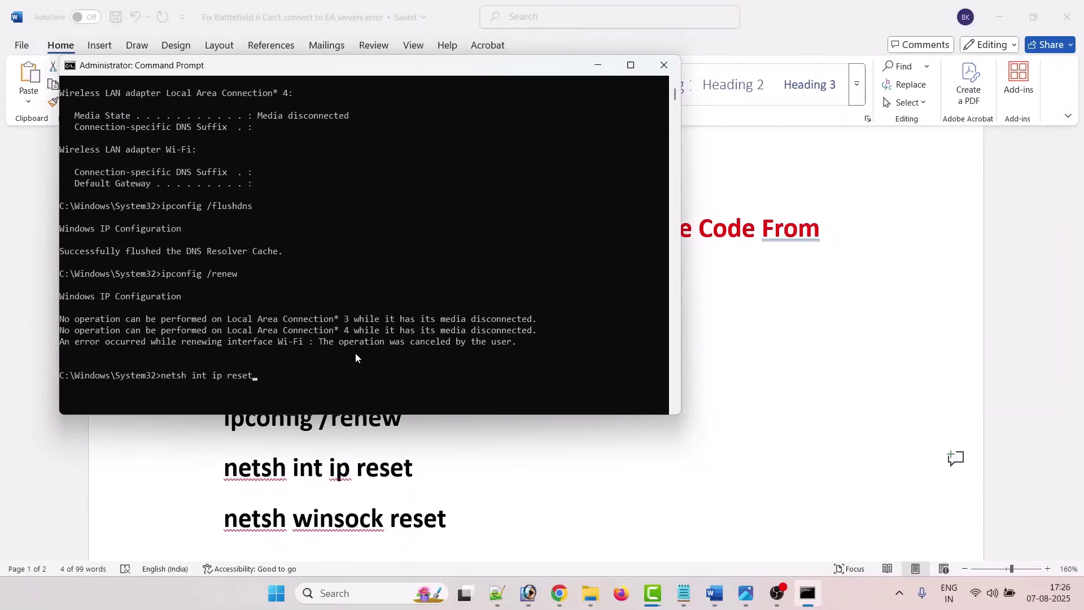
key("Return")
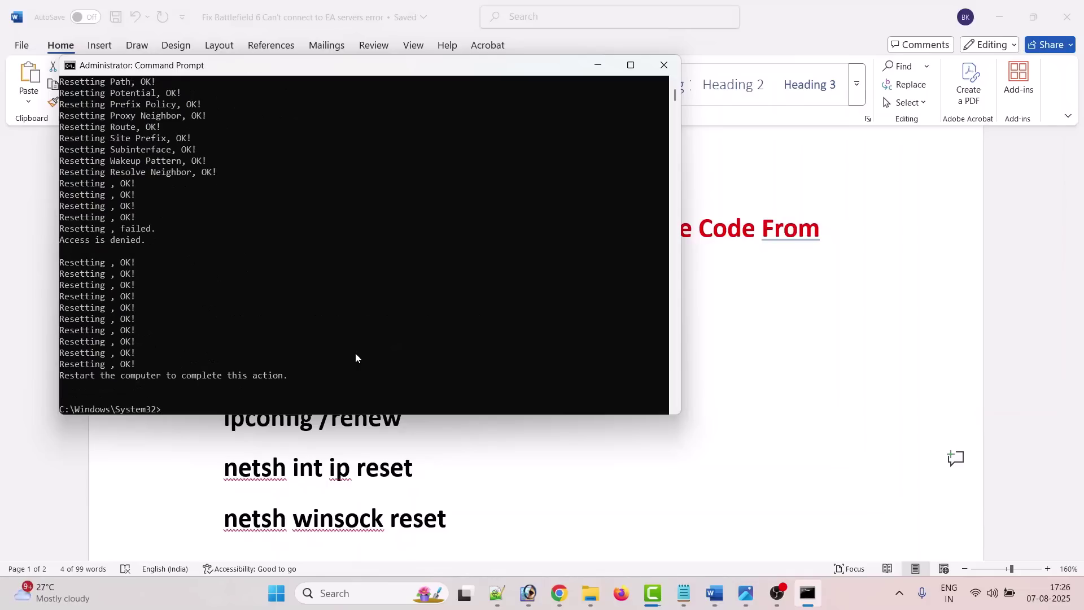
- Copy netsh winsock reset from the guide and run it in Command Prompt
key("alt+Tab")
scroll(354, 353, "down", 2)
left_click_drag(448, 411, 226, 411)
key("ctrl+c")
key("alt+Tab")
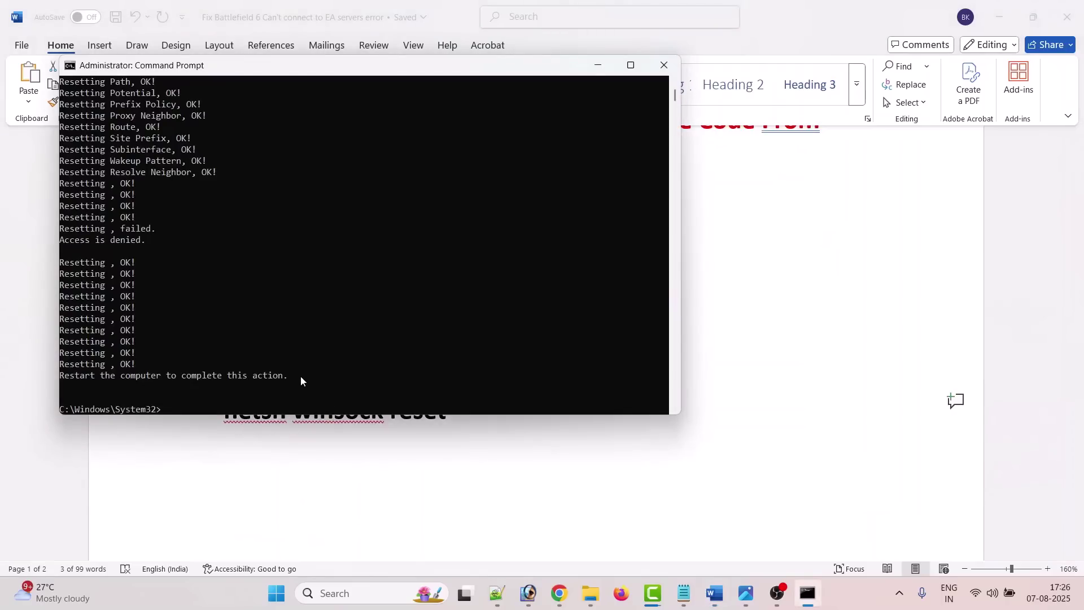
key("ctrl+v")
key("Return")
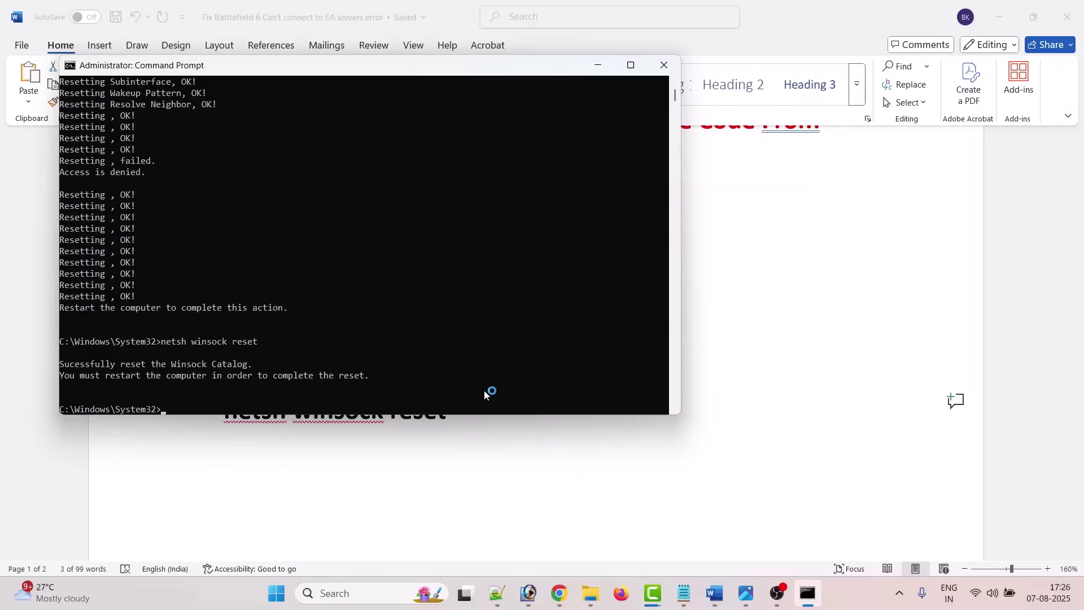
- Close Command Prompt and restart the PC from the Start menu's power options
left_click(664, 65)
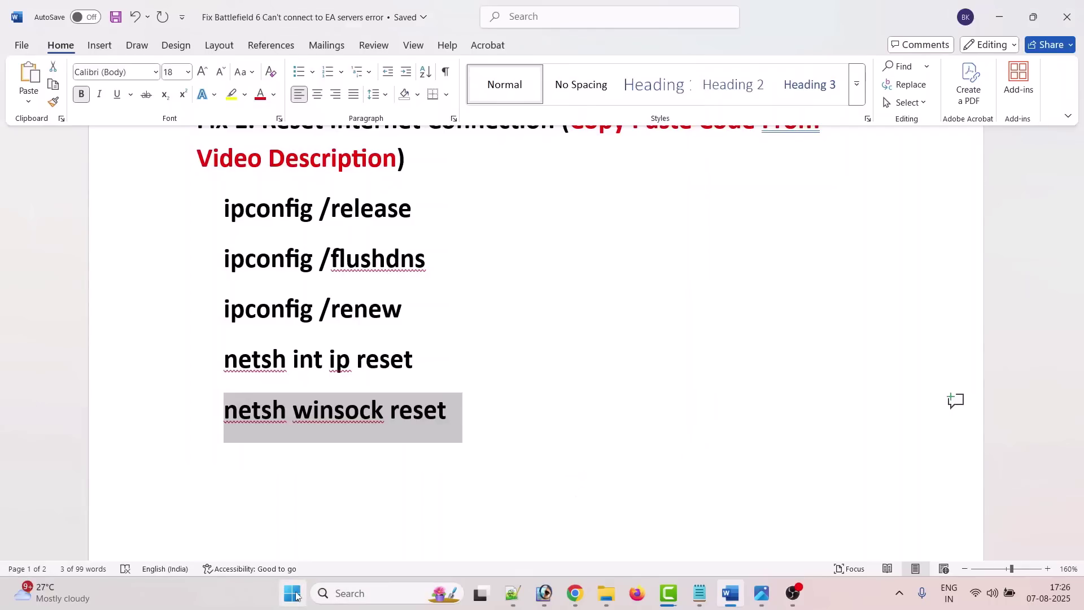
key("super")
left_click(717, 545)
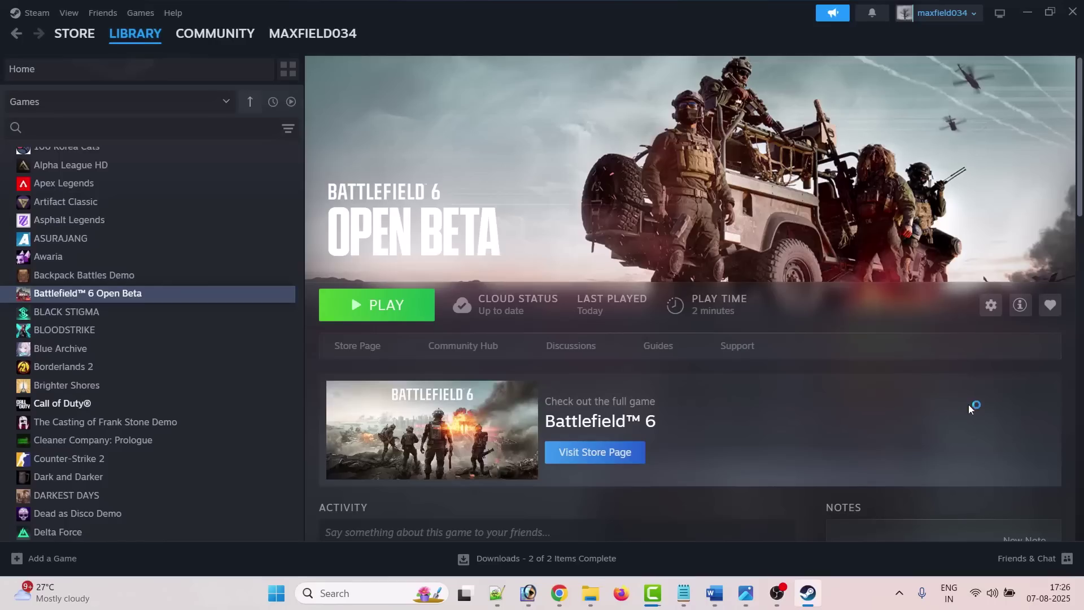
- Launch Battlefield 6 Open Beta again, then return to the Word guide's Fix 2
left_click(347, 297)
left_click(746, 593)
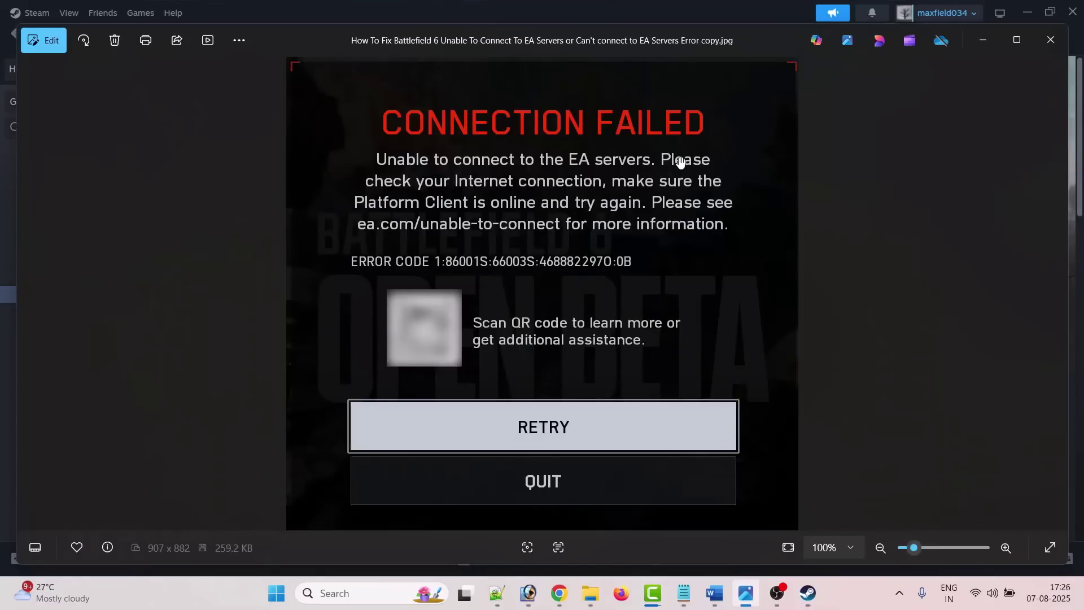
key("alt+Tab")
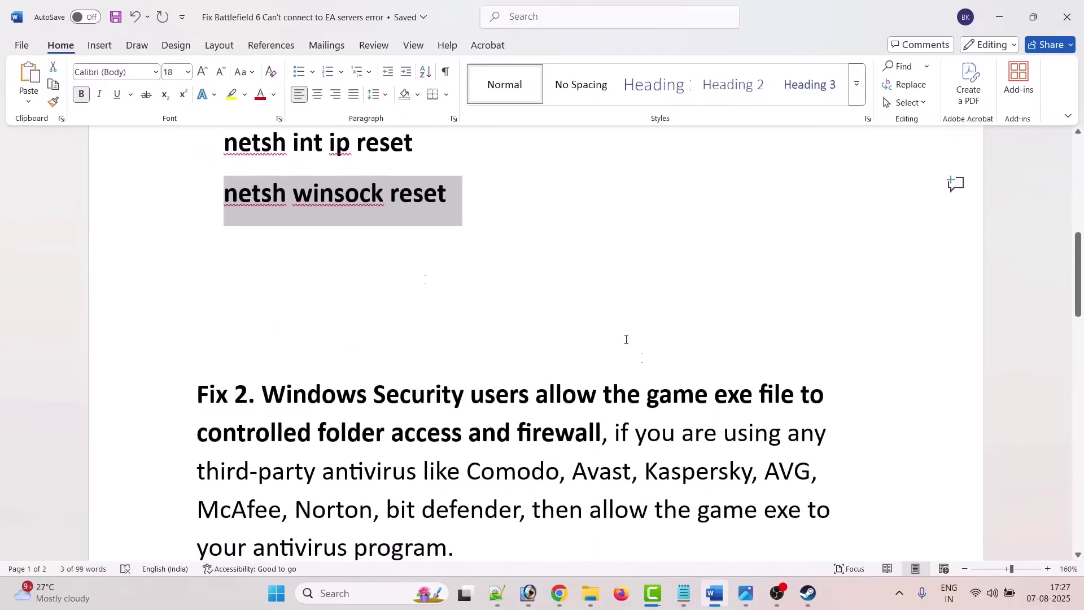
left_click(377, 276)
scroll(397, 288, "down", 1)
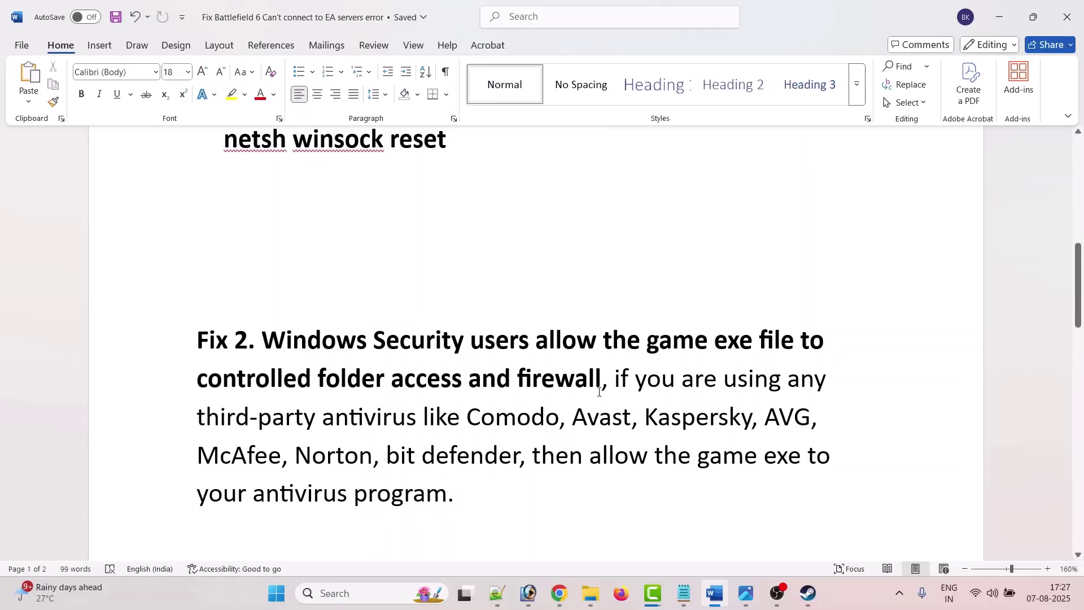
- Open Windows Security and go to Virus & threat protection's ransomware protection settings
left_click(366, 593)
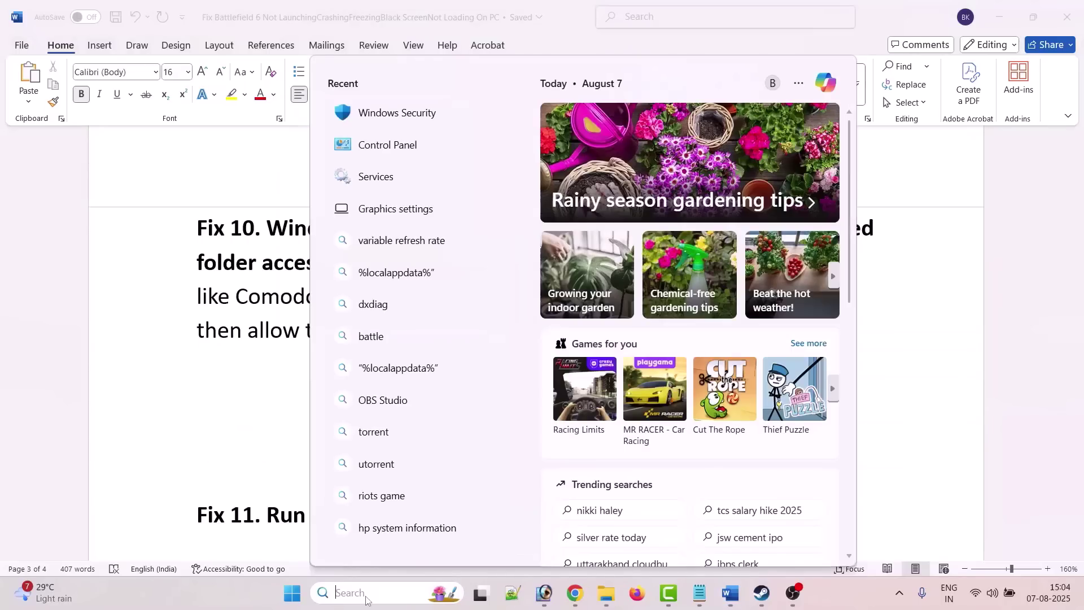
type("windows")
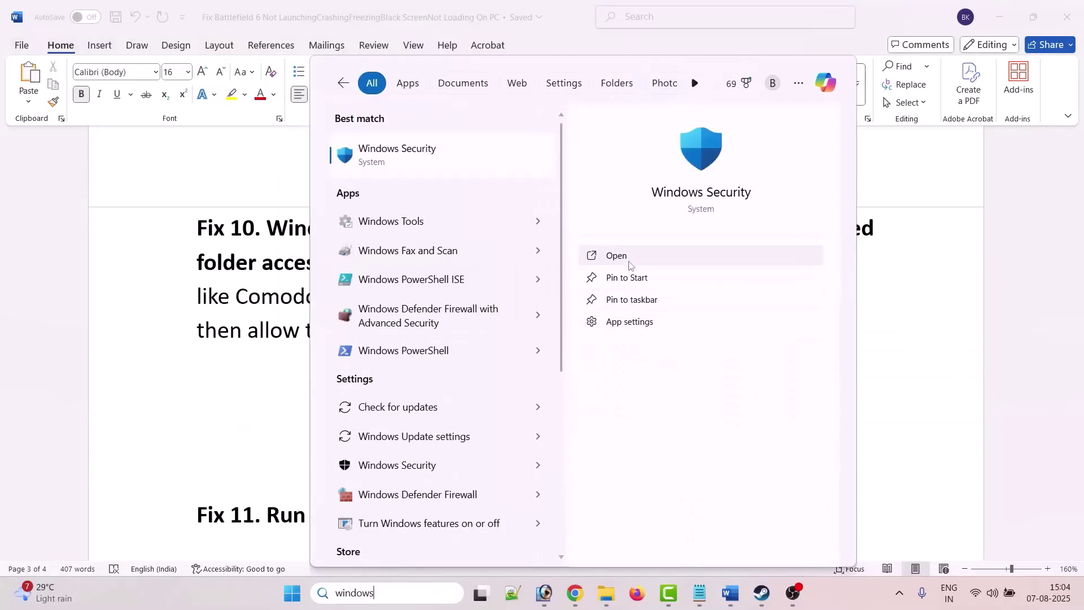
key("Return")
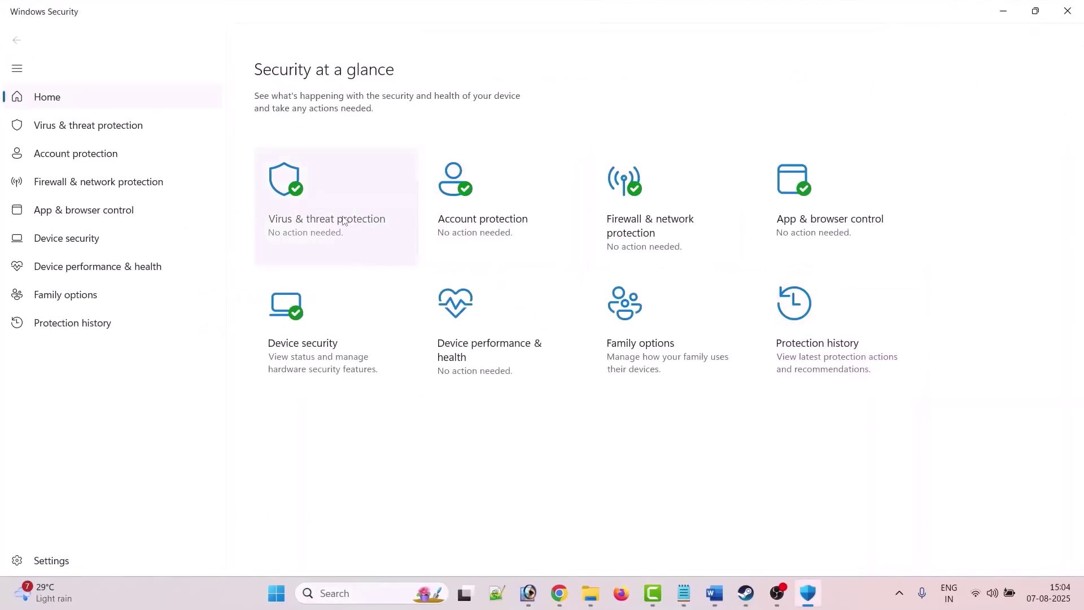
left_click(363, 230)
scroll(508, 330, "down", 3)
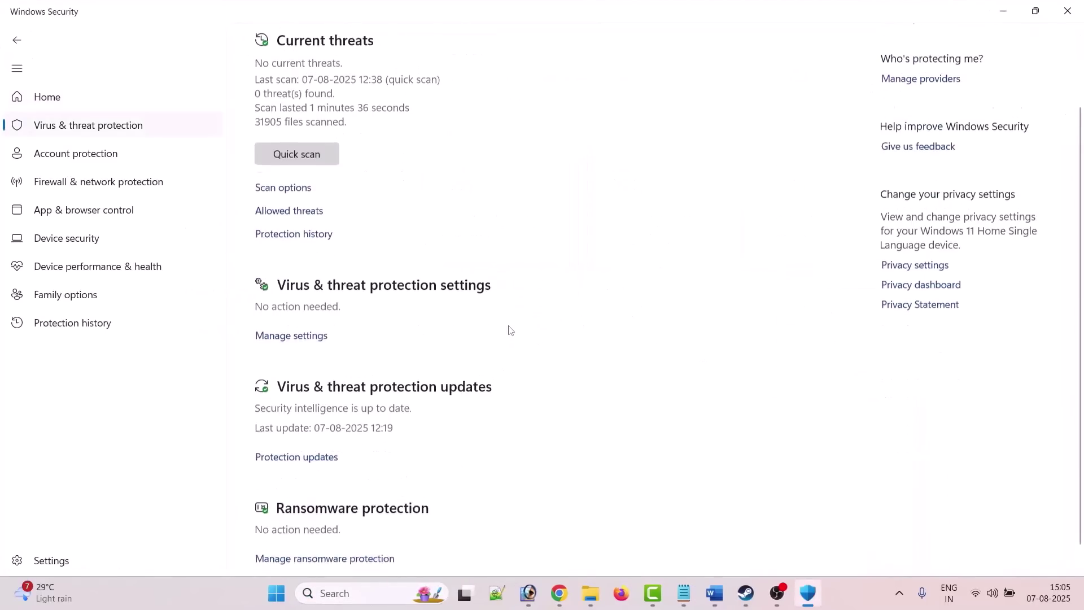
left_click(317, 535)
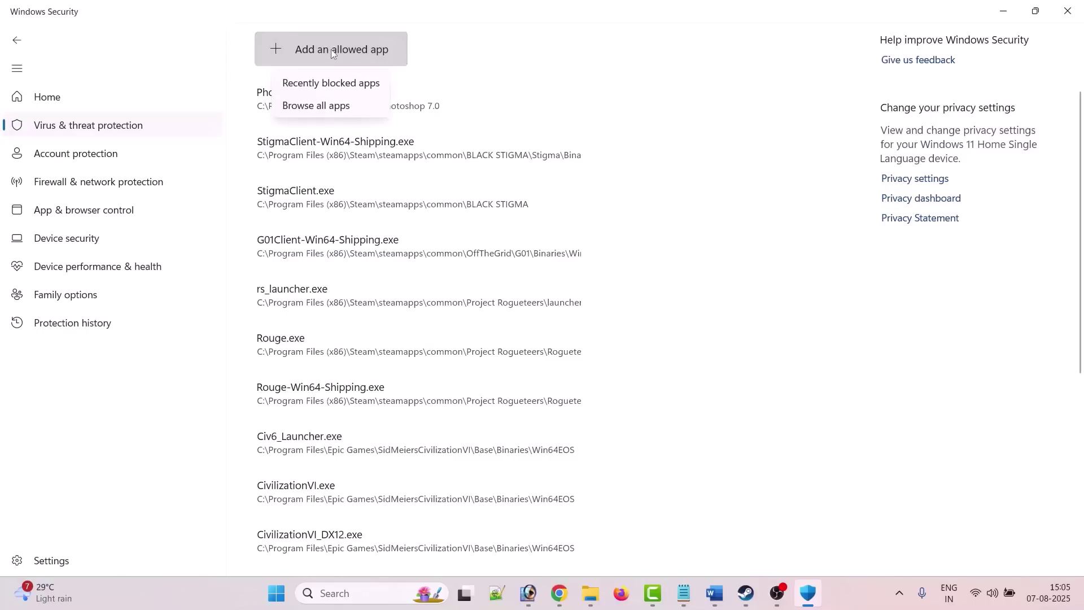
- Browse for an allowed app to C:\Program Files (x86)\Steam
left_click(333, 106)
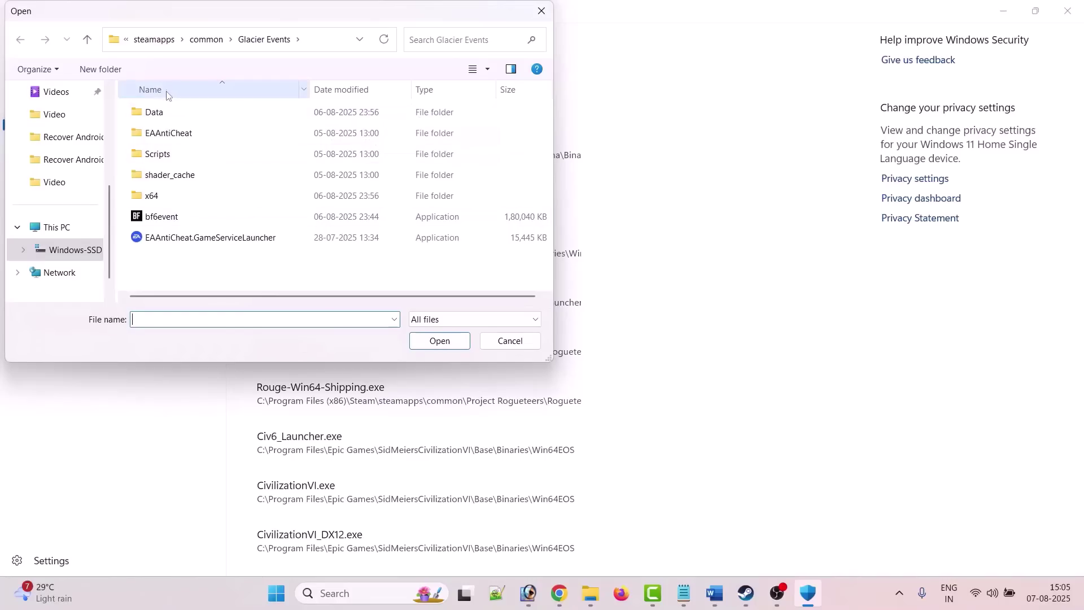
left_click(56, 227)
double_click(246, 135)
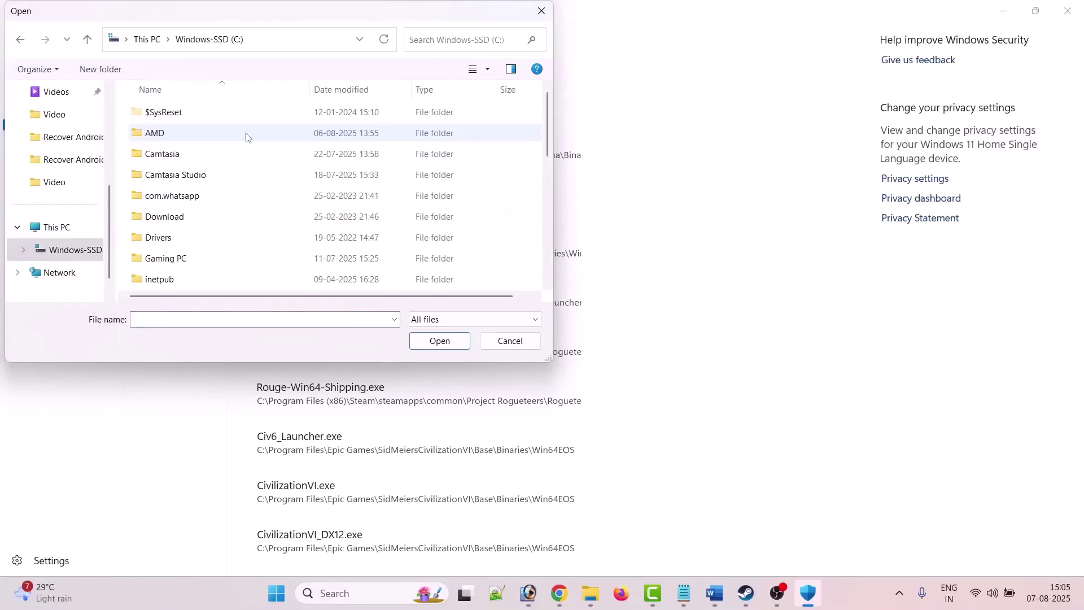
scroll(247, 138, "down", 5)
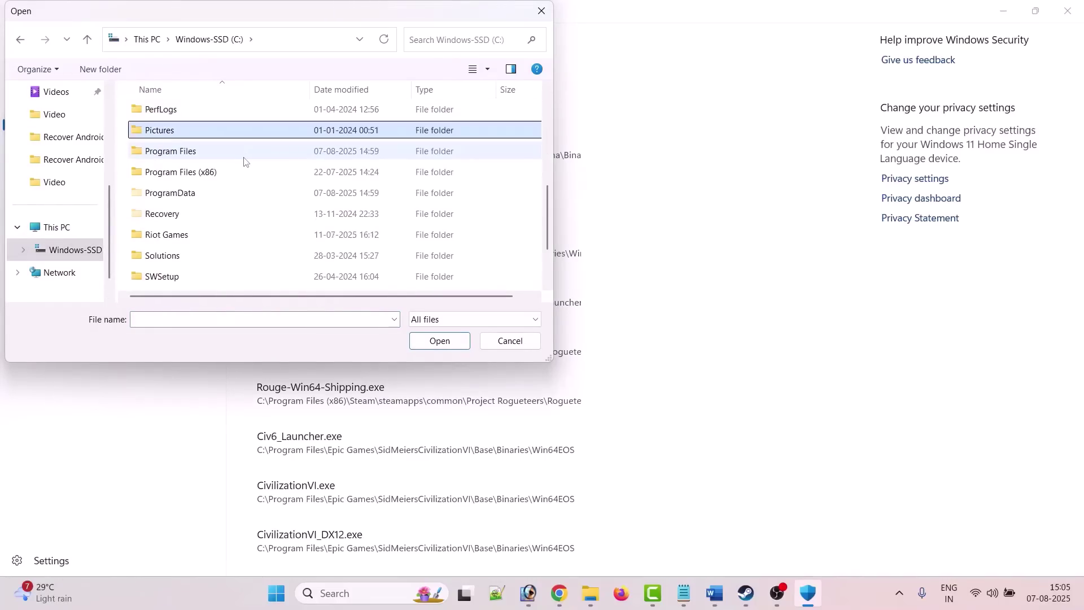
double_click(220, 175)
key("s")
key("s")
key("s")
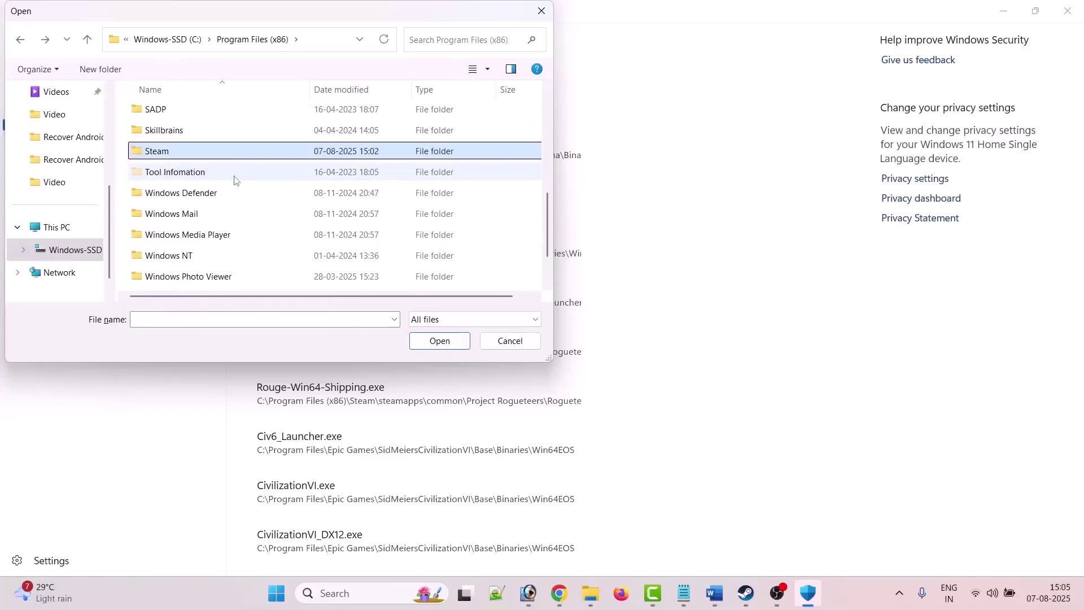
key("Return")
- Open steamapps\common\Glacier Events and add bf6event.exe as an allowed app
key("s")
key("s")
key("s")
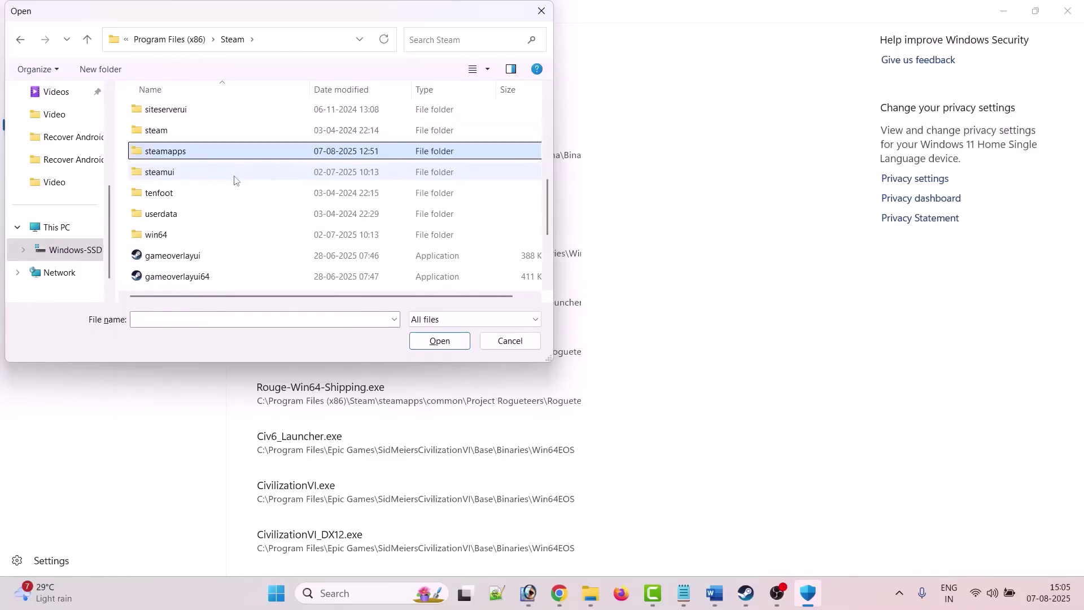
key("Return")
key("c")
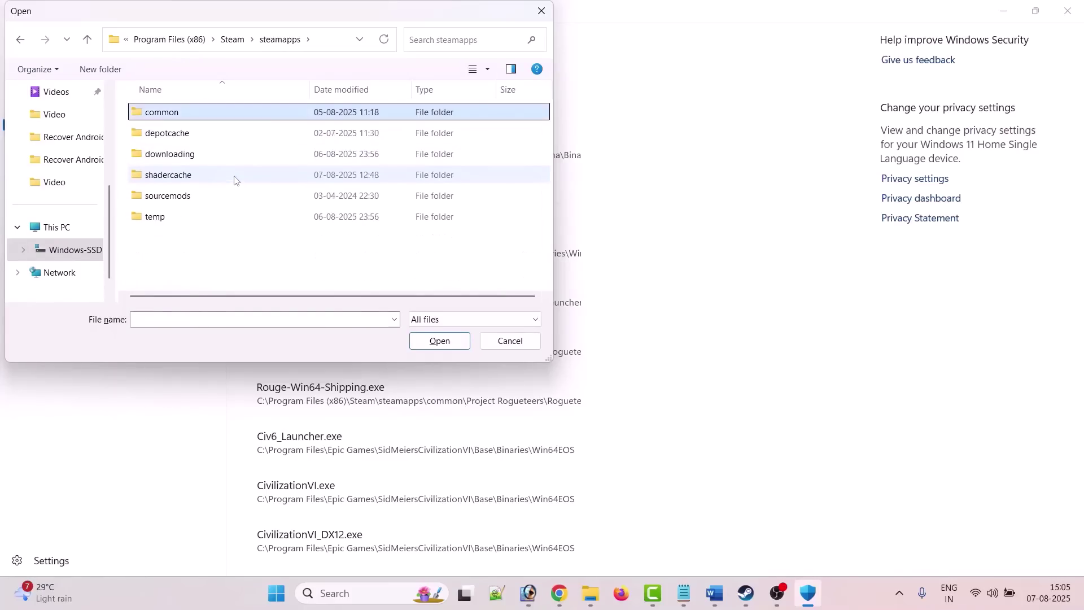
key("Return")
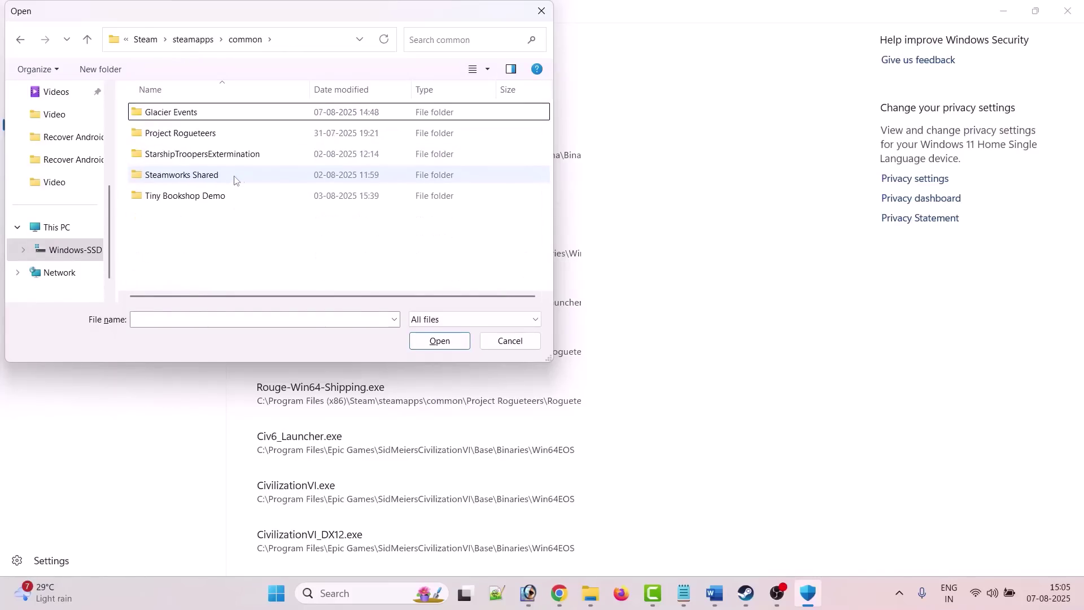
double_click(194, 115)
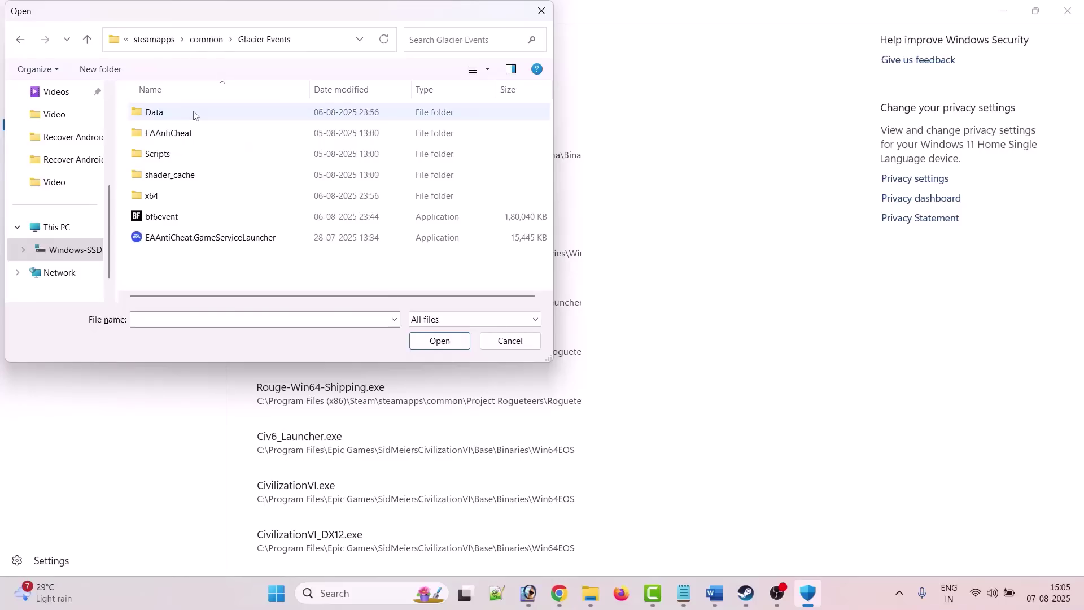
left_click(169, 220)
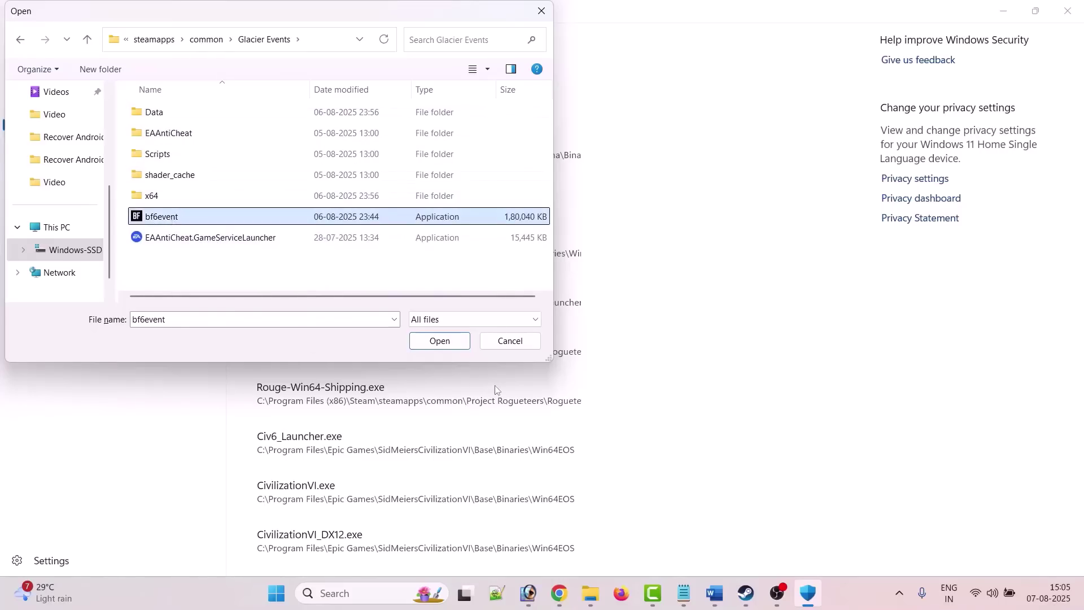
left_click(446, 342)
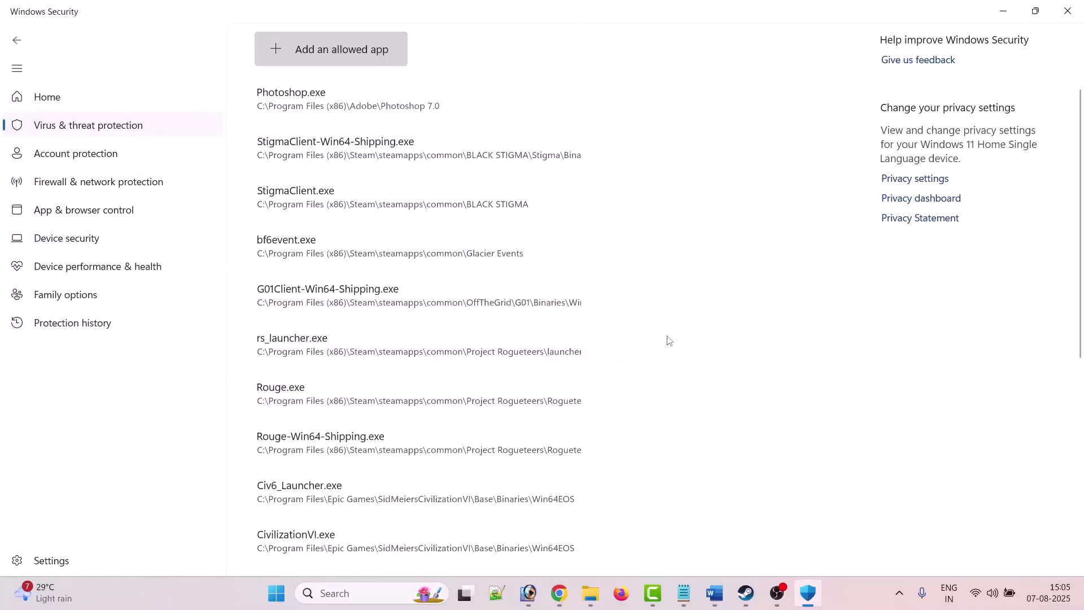
- Add EAAntiCheat.GameServiceLauncher.exe to the Controlled folder access allowed apps
left_click(341, 53)
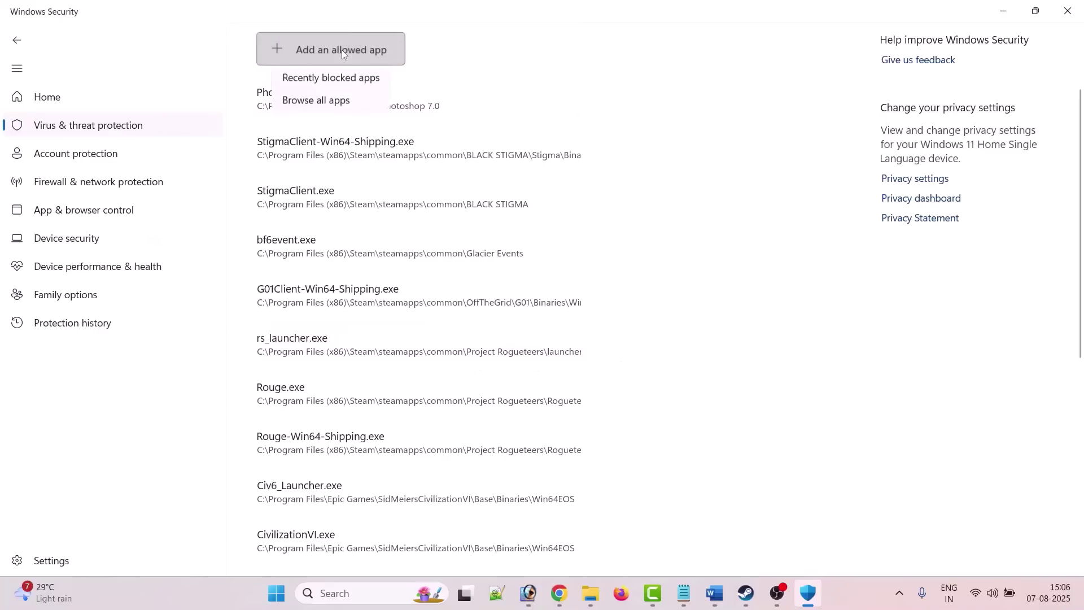
left_click(308, 105)
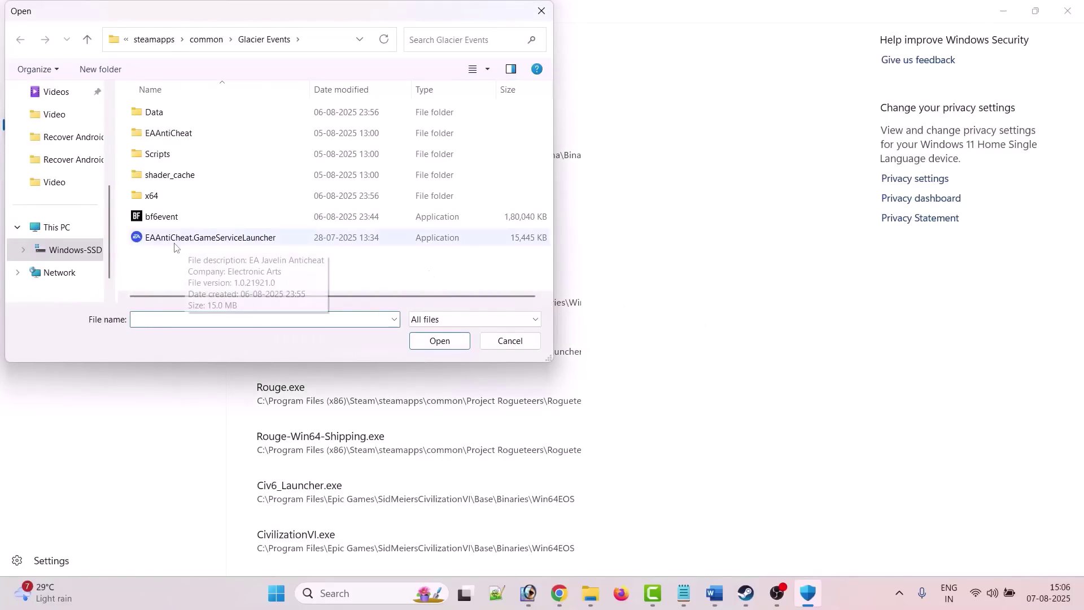
left_click(230, 245)
left_click(440, 340)
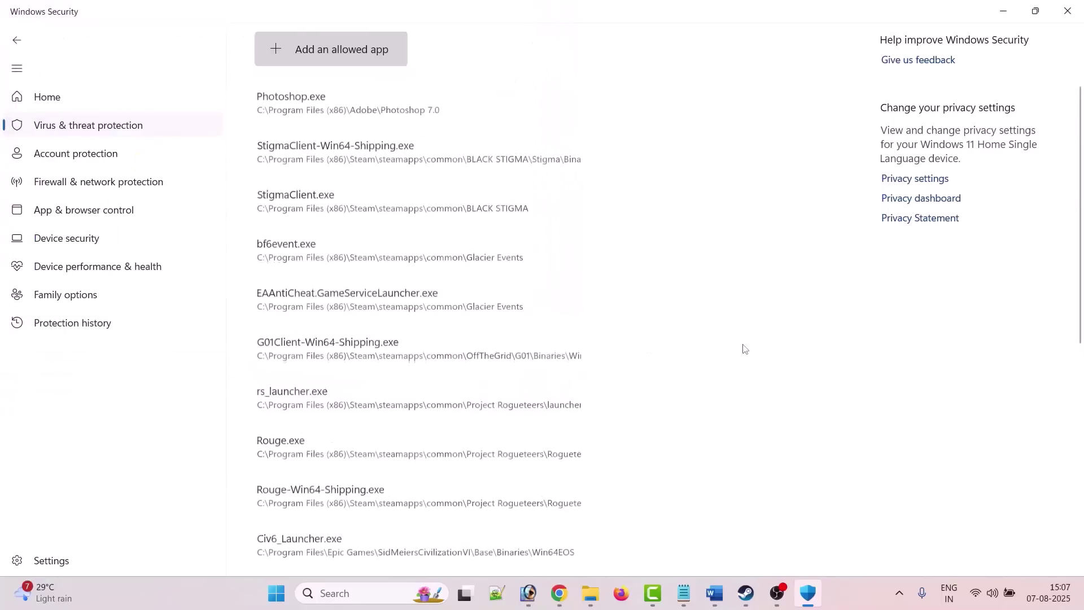
- Add EAAntiCheat.Installer from the EAAntiCheat subfolder as an allowed app
left_click(340, 50)
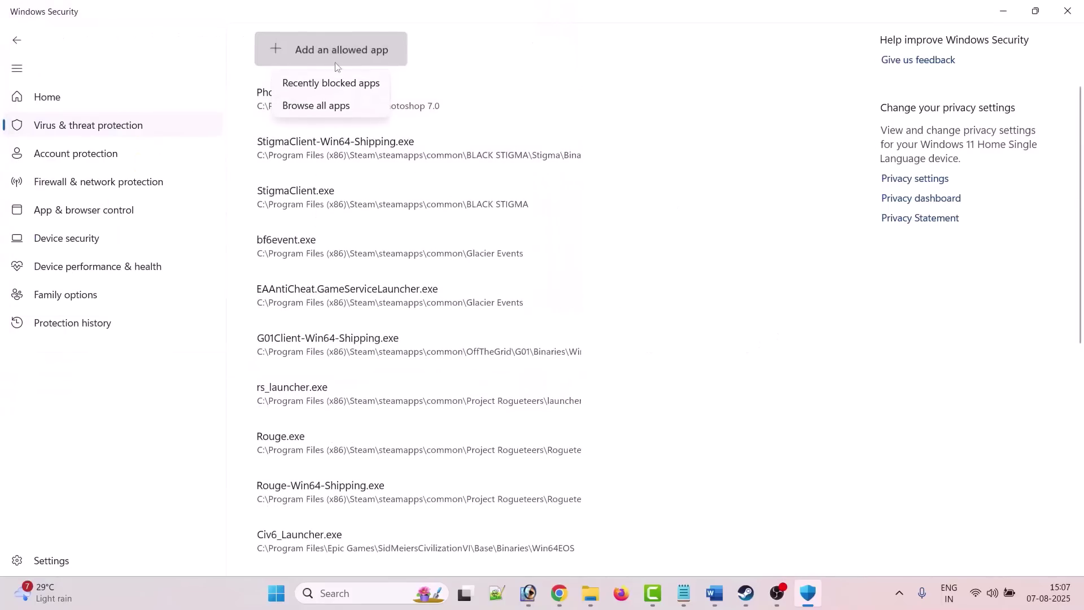
left_click(328, 108)
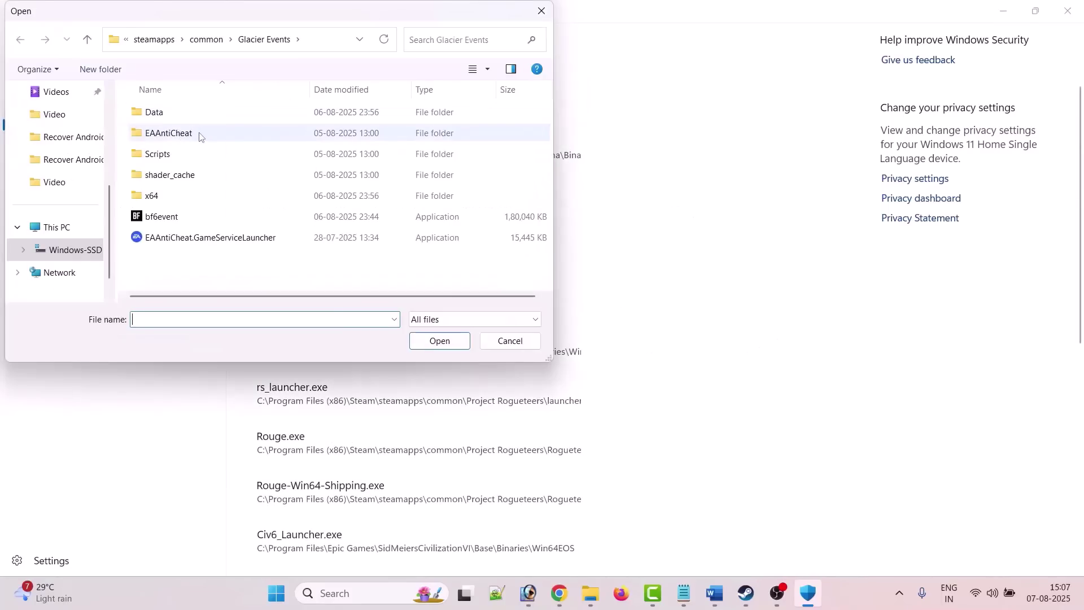
left_click(199, 135)
double_click(199, 136)
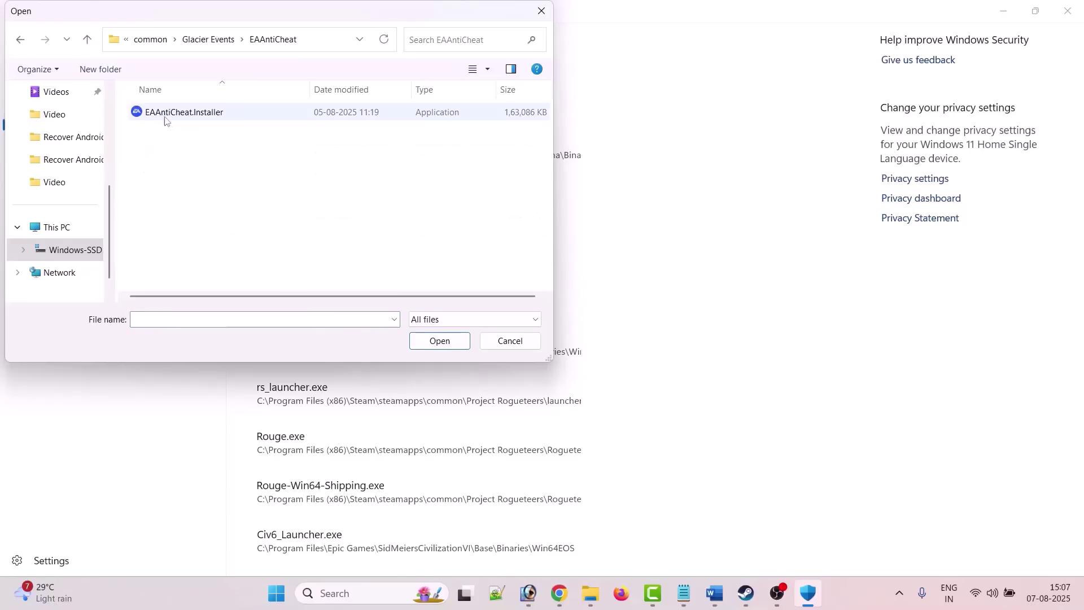
left_click(212, 116)
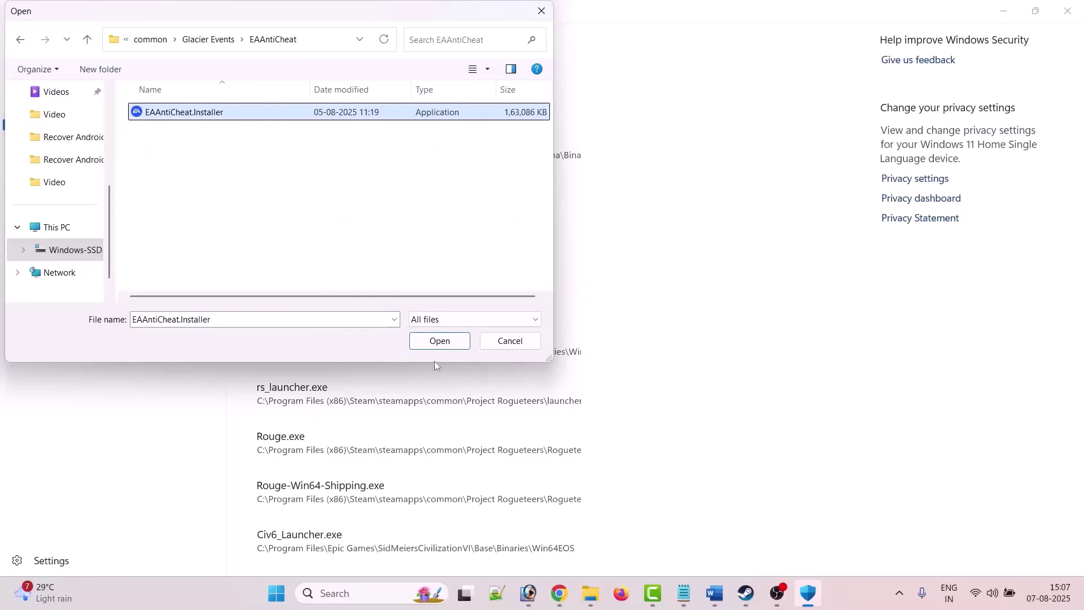
left_click(439, 344)
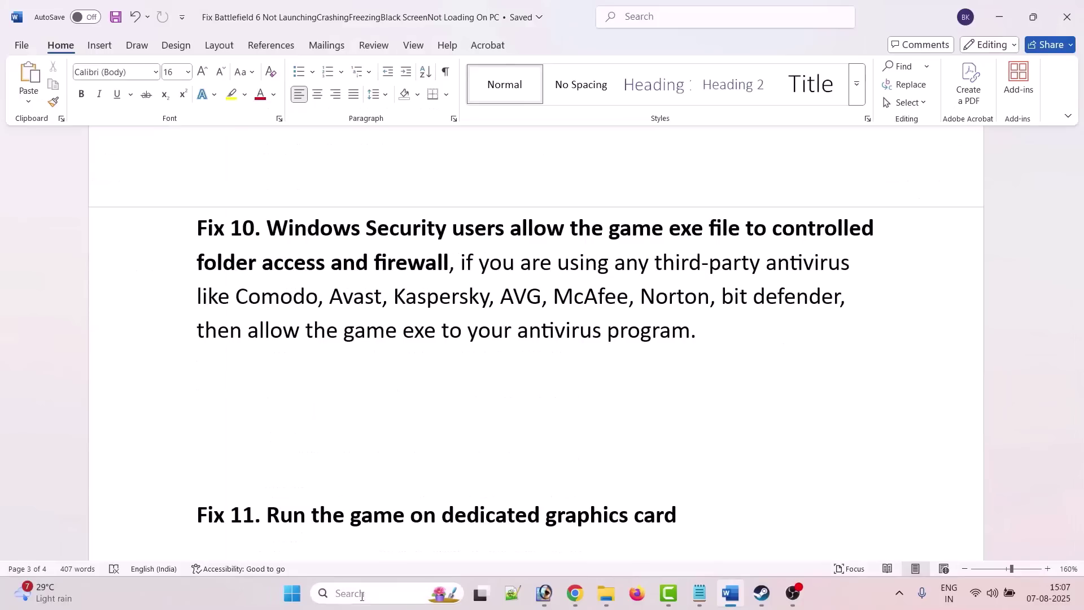
- Open Windows Security's Firewall & network protection and its Allow an app through firewall list
left_click(362, 593)
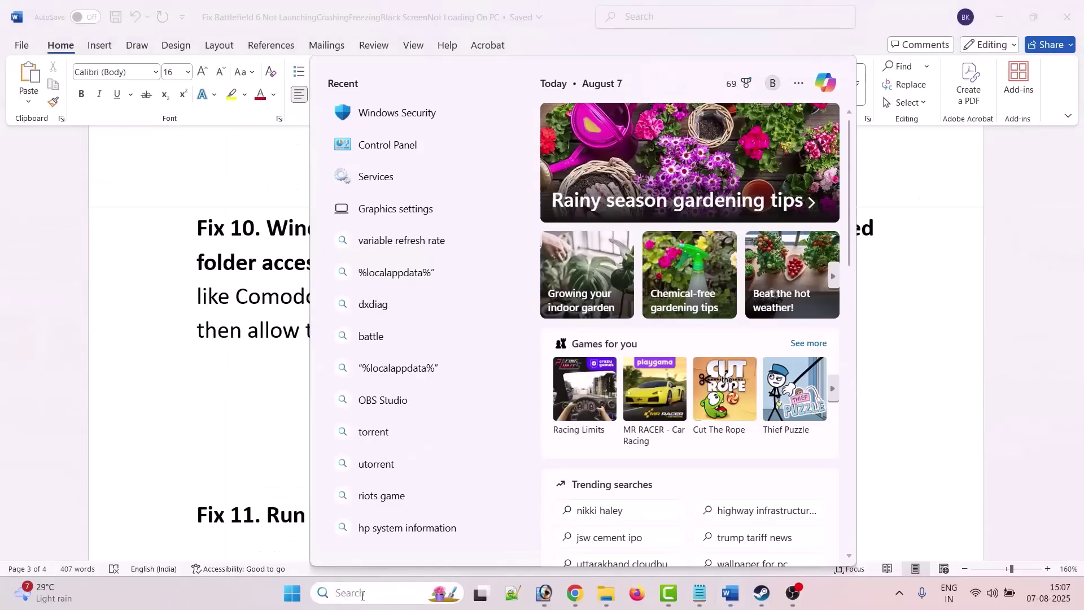
type("window")
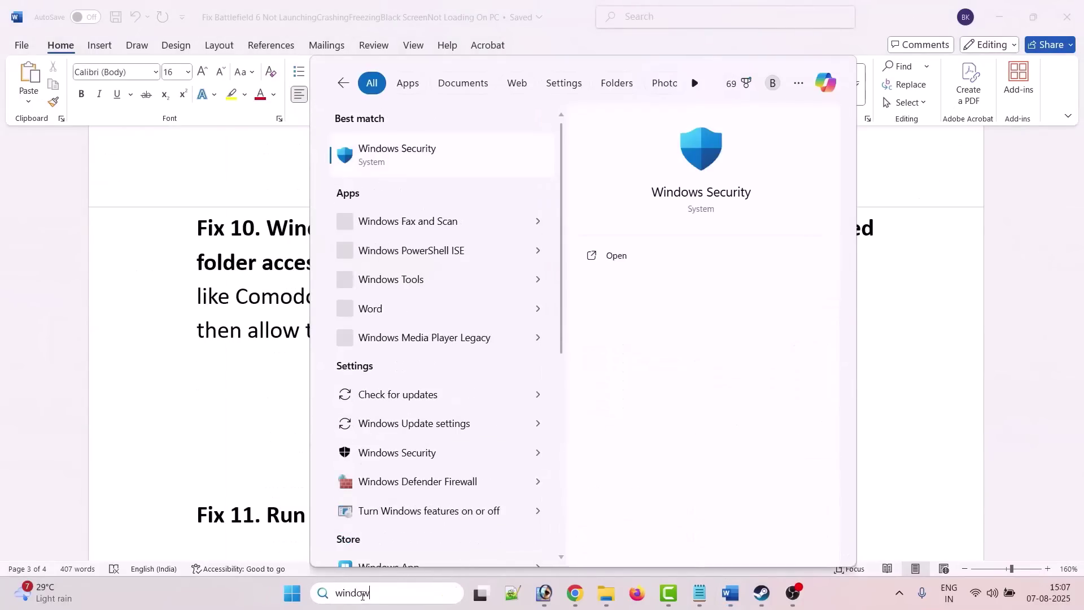
type("s s")
type("curity")
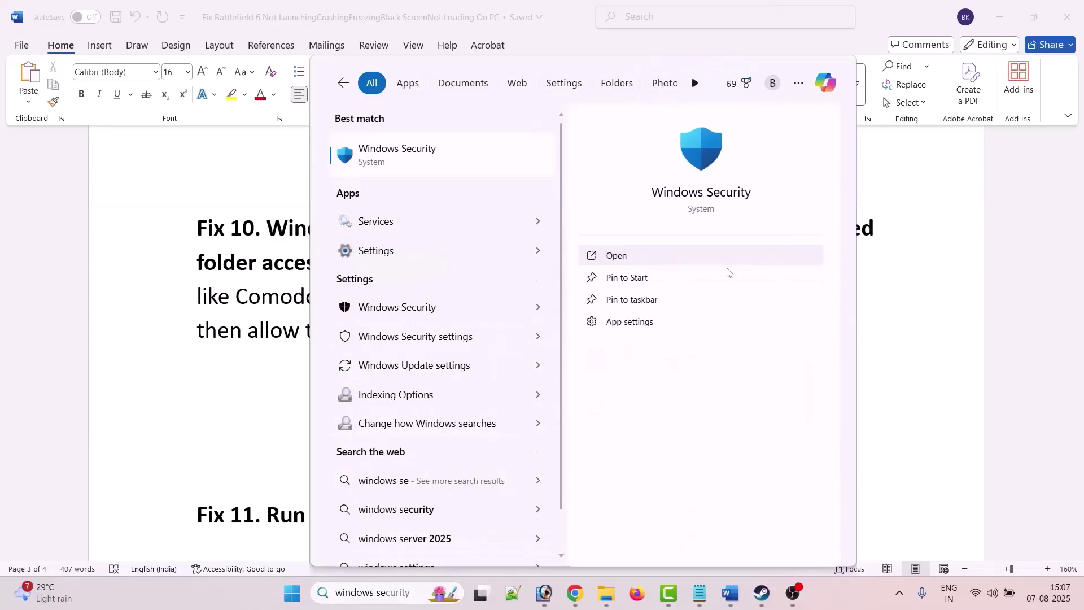
left_click(727, 259)
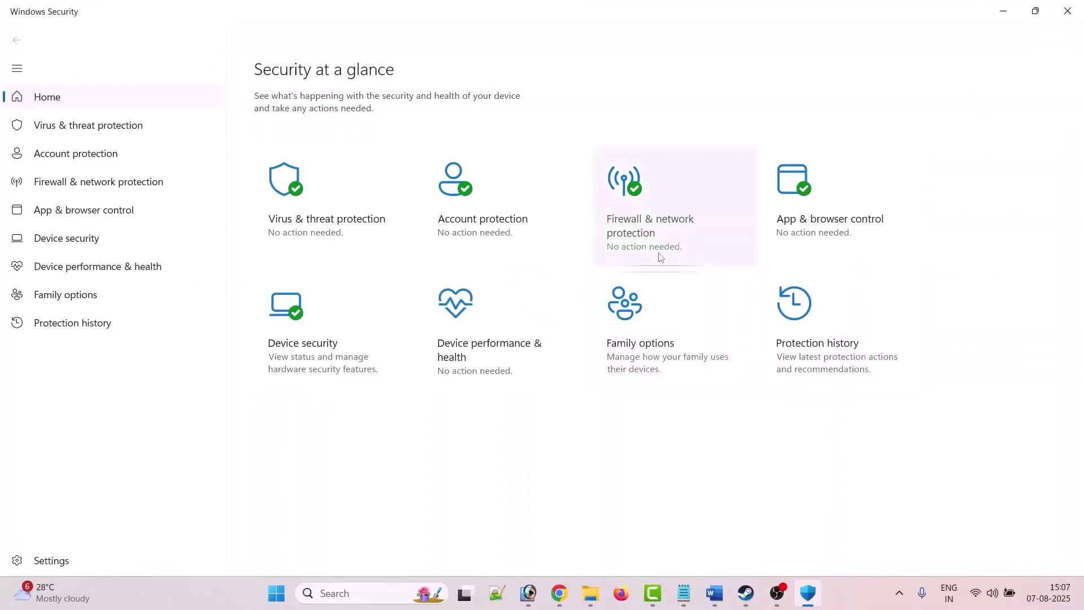
left_click(671, 231)
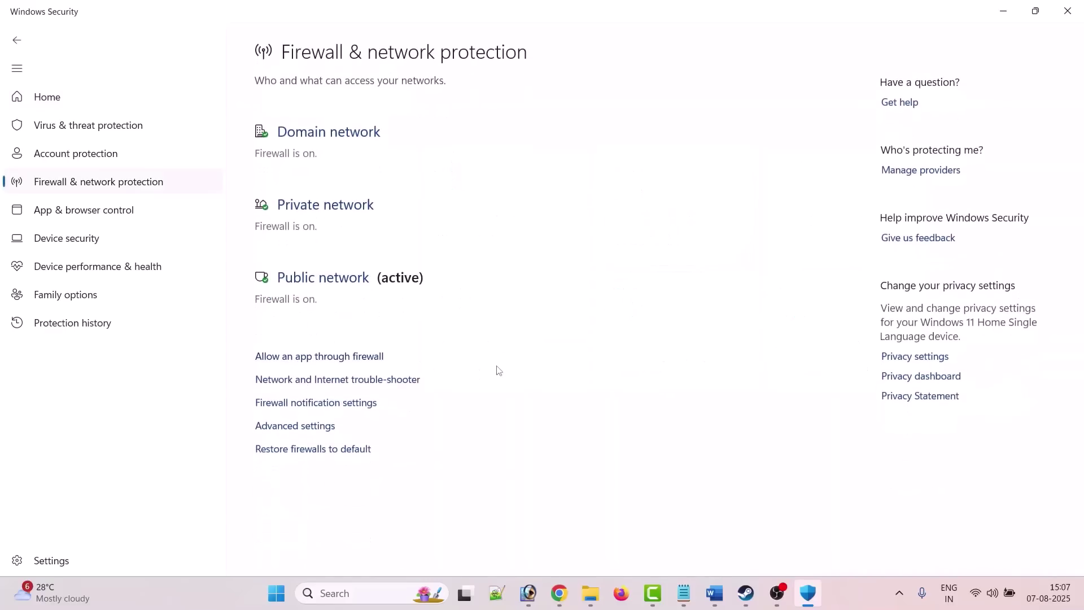
left_click(350, 365)
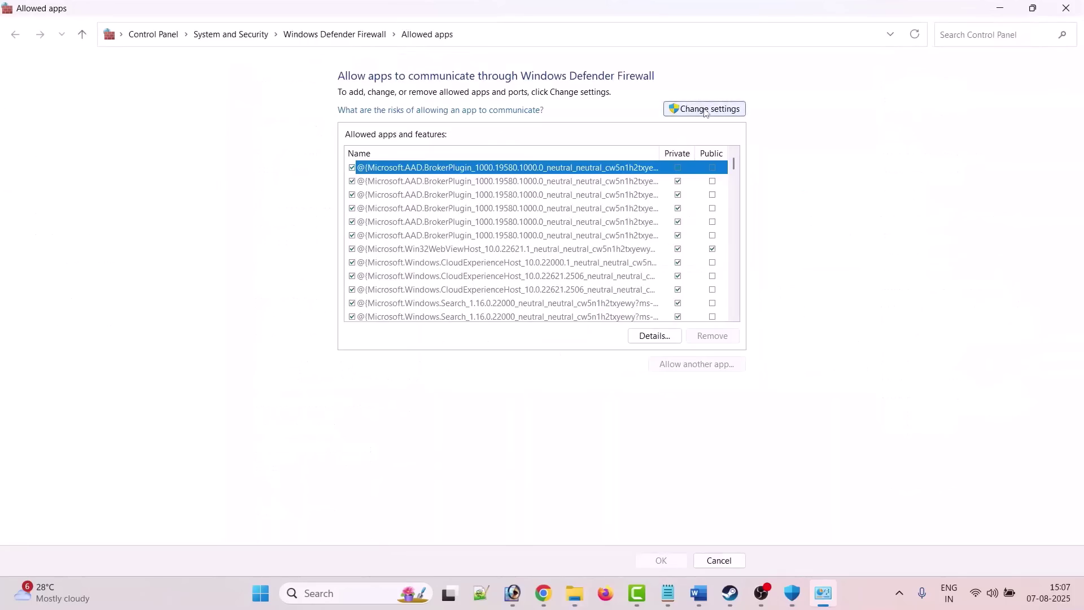
- Unlock the firewall app list and browse for a new app to C:\Program Files (x86)
left_click(705, 110)
left_click(700, 364)
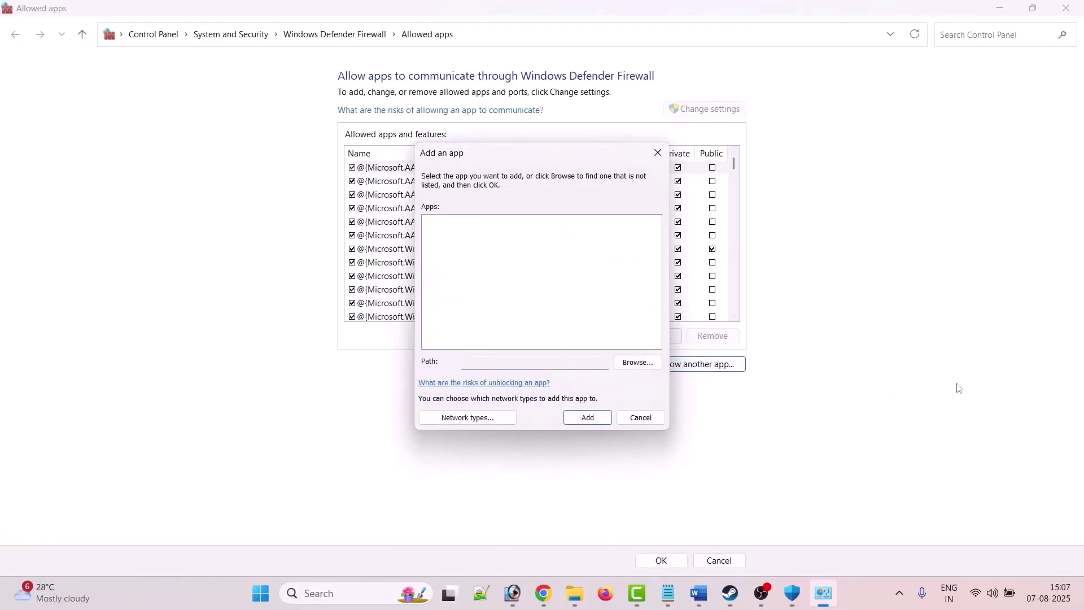
left_click(637, 362)
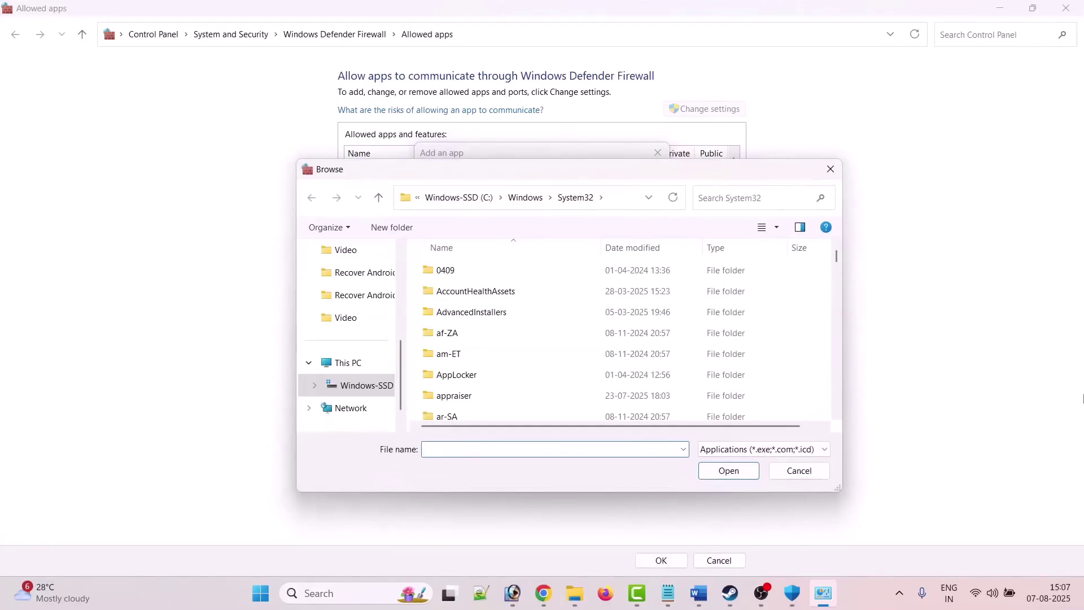
left_click(350, 362)
double_click(542, 290)
scroll(542, 290, "down", 3)
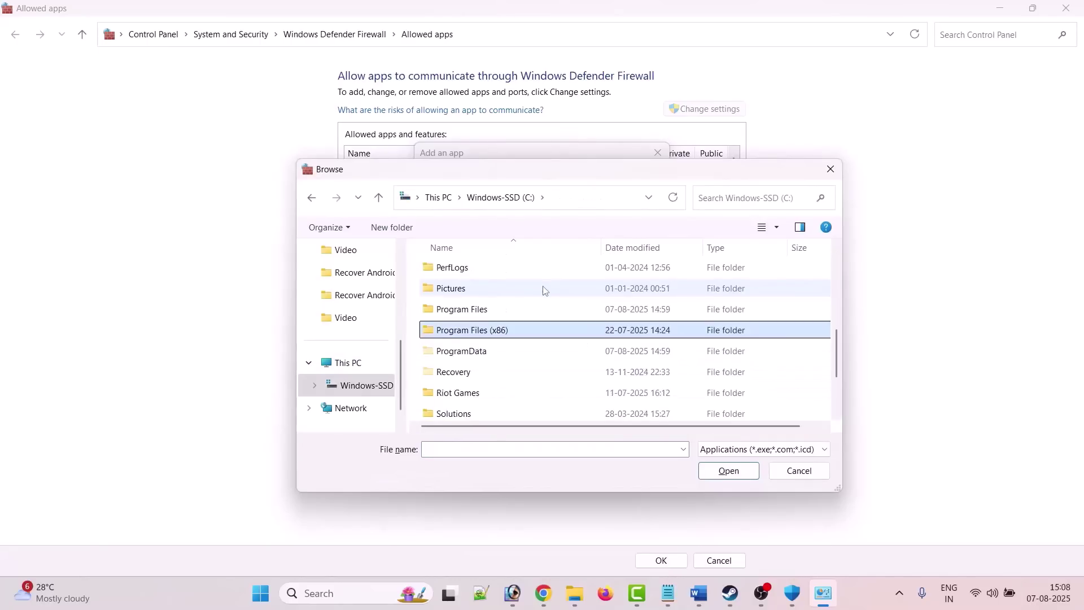
double_click(509, 331)
scroll(545, 291, "down", 5)
- Navigate to Steam\steamapps\common\Glacier Events and add bf6event to the firewall list
key("s")
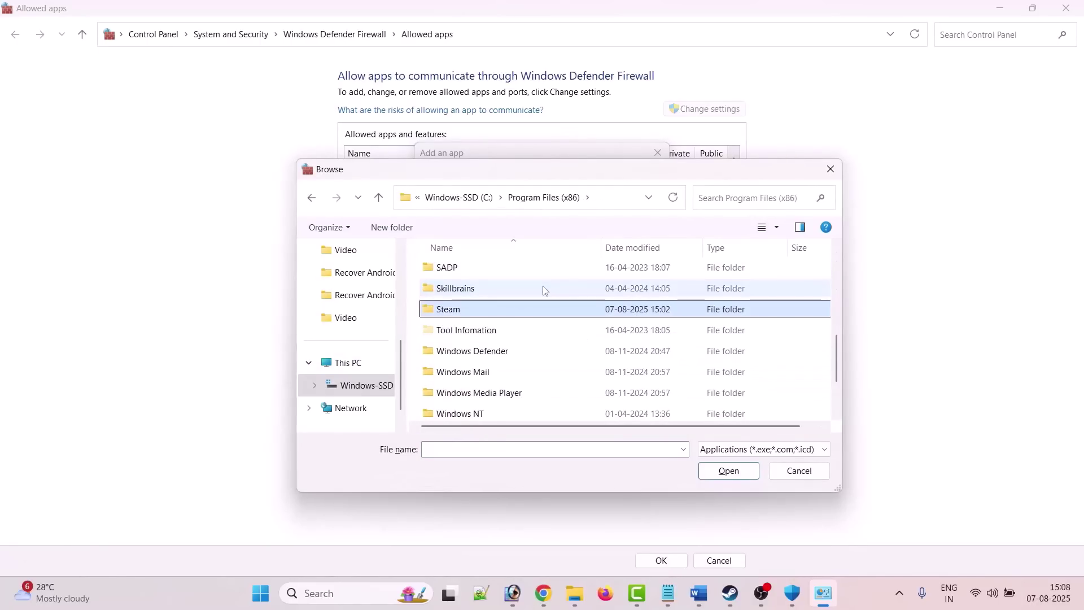
key("Return")
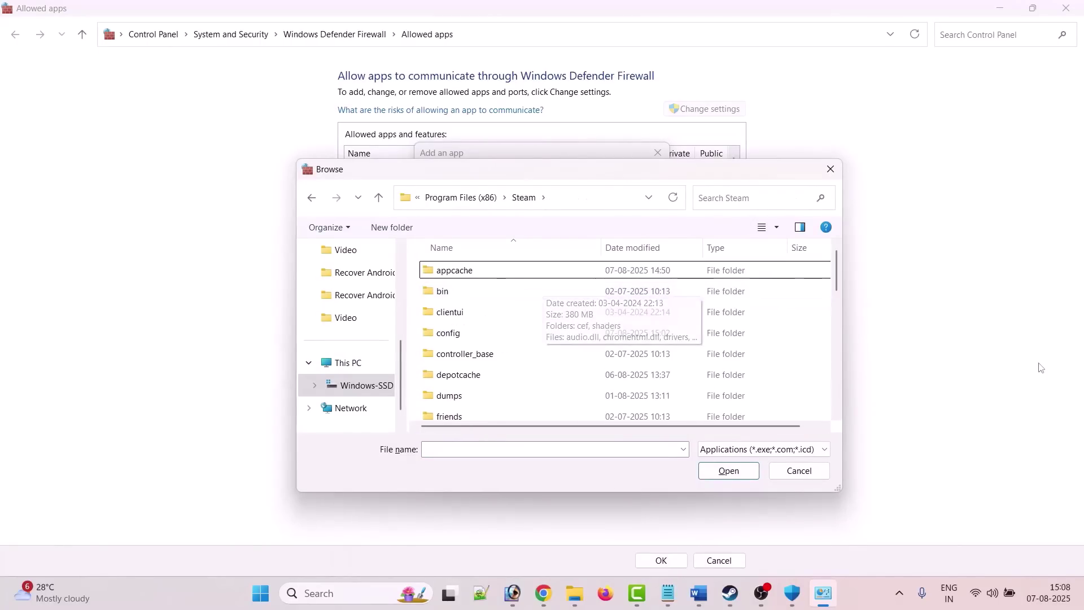
key("s")
key("s")
key("s")
key("Return")
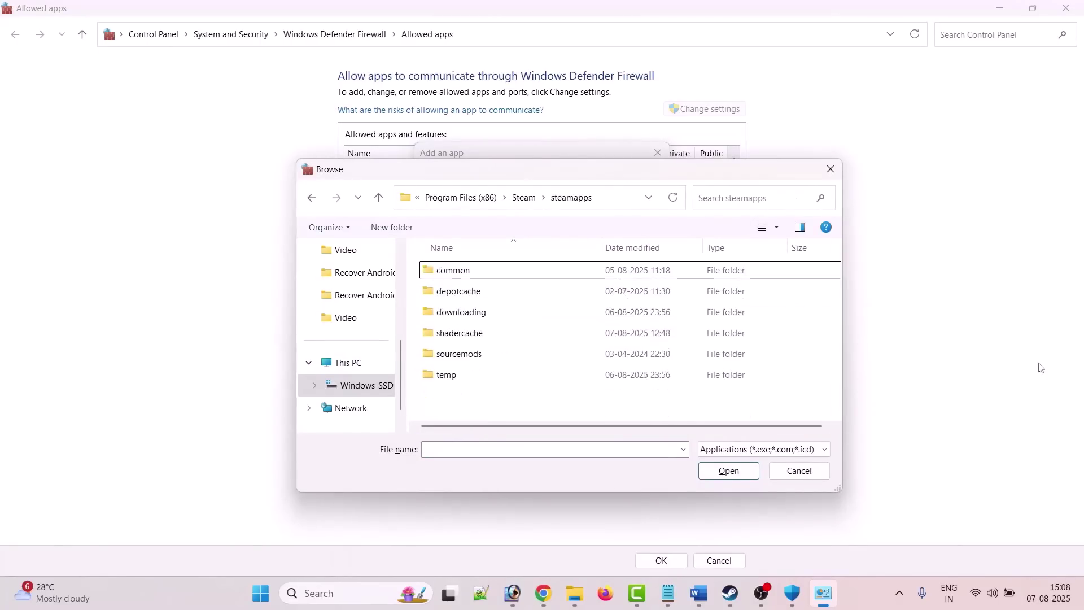
key("c")
key("Return")
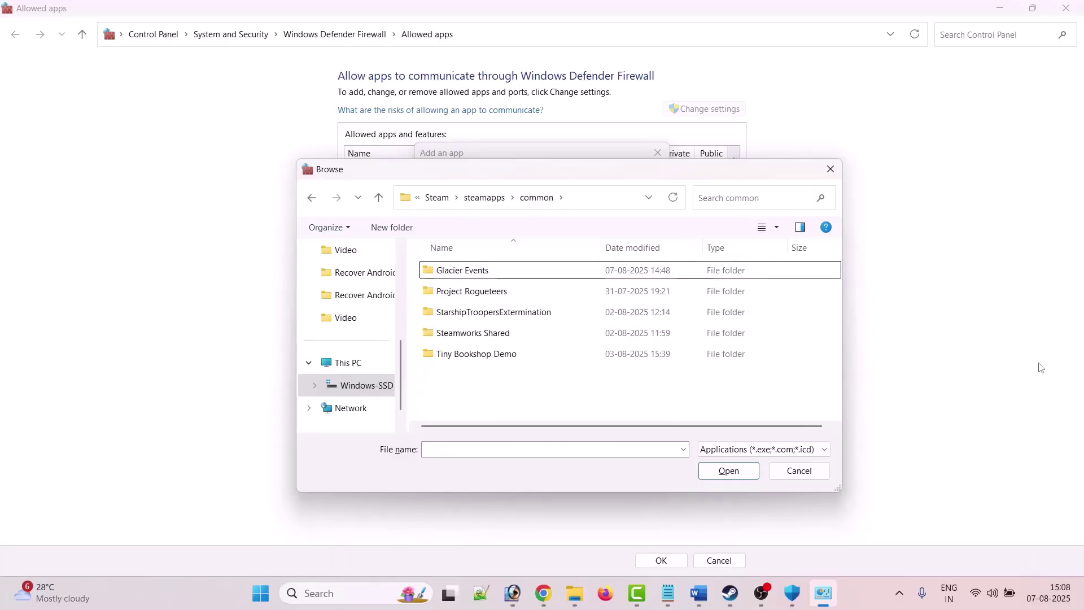
double_click(512, 275)
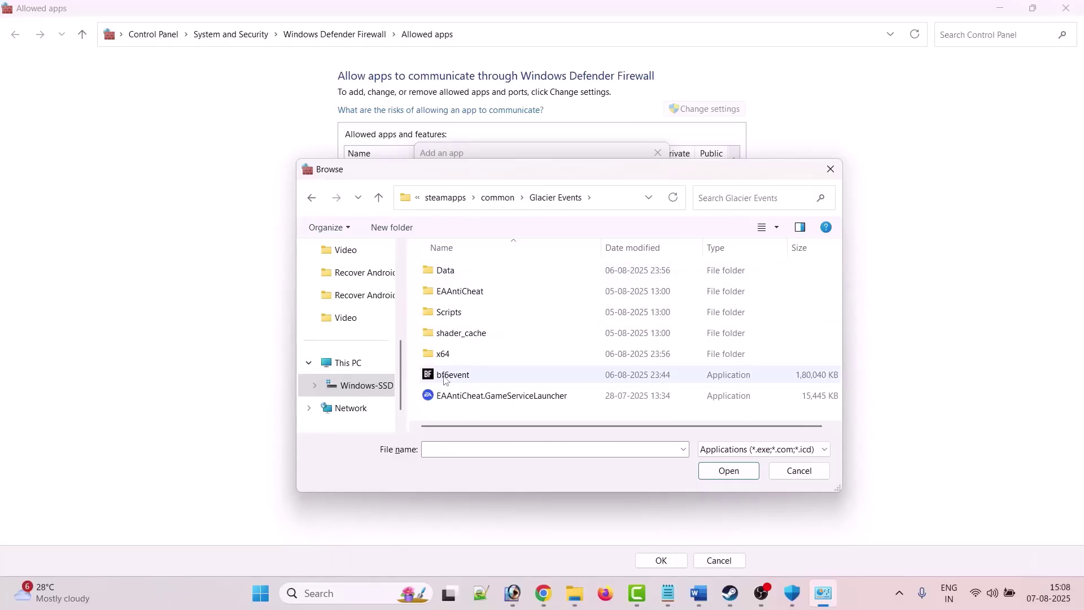
left_click(466, 380)
left_click(728, 470)
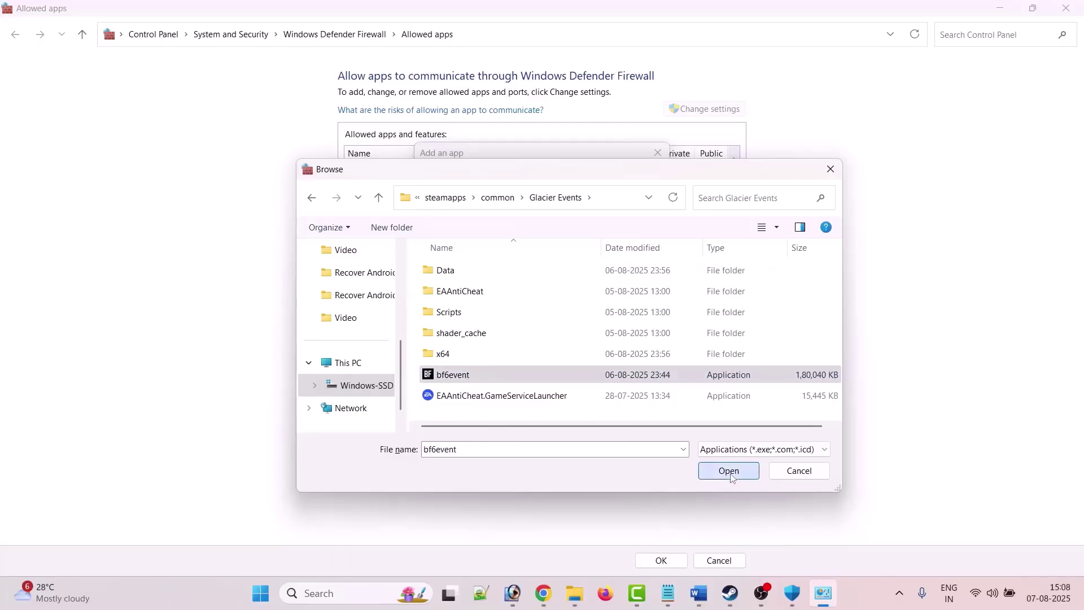
left_click(585, 417)
scroll(498, 287, "down", 1)
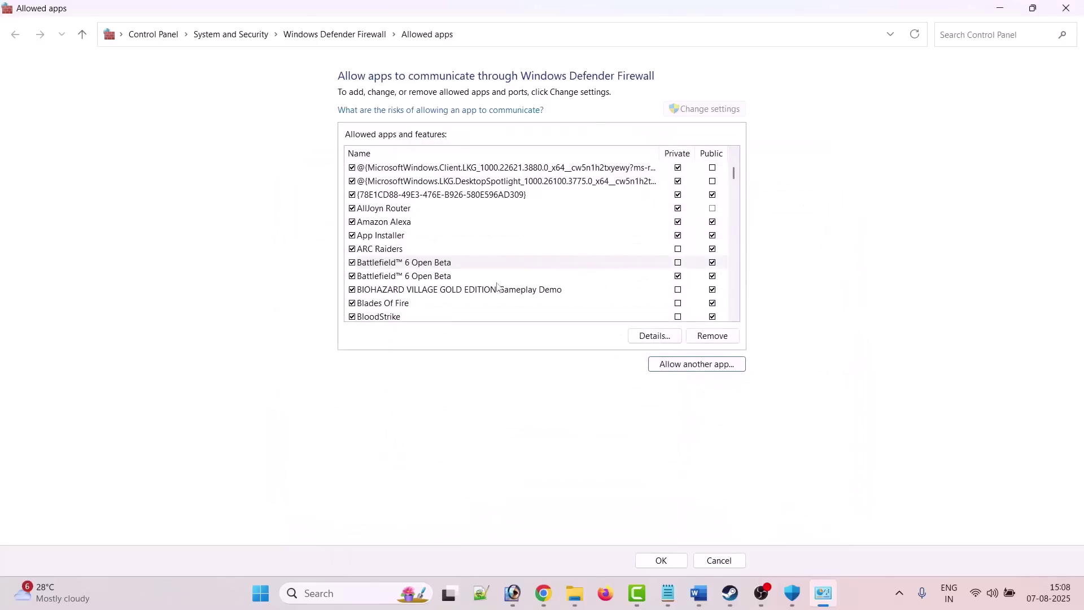
- Allow Battlefield 6 Open Beta on Private networks; GameServiceLauncher is rejected as already listed
left_click(678, 263)
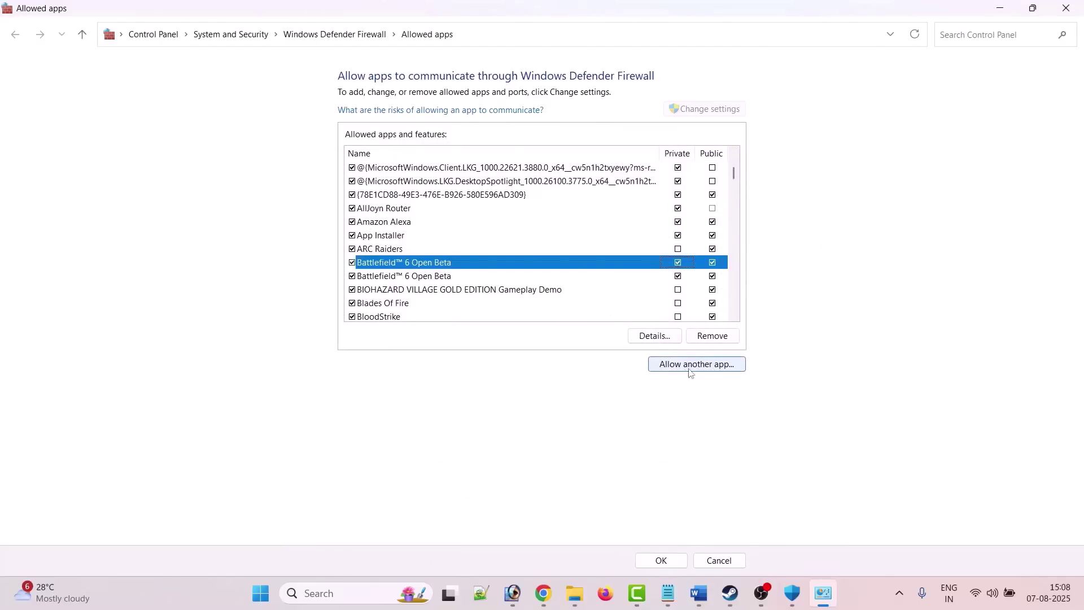
left_click(708, 364)
left_click(638, 362)
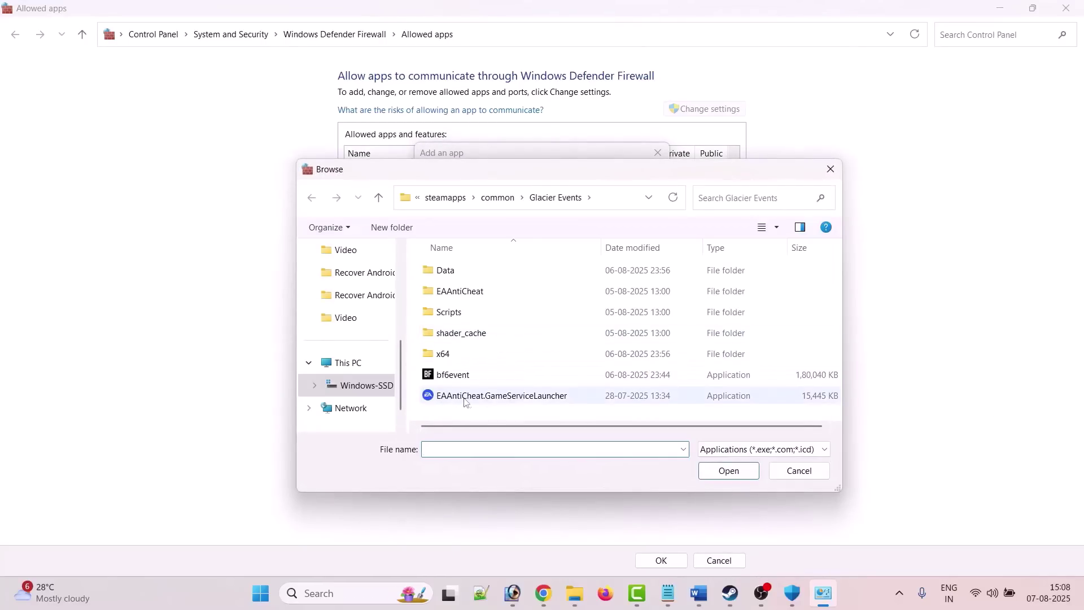
left_click(546, 402)
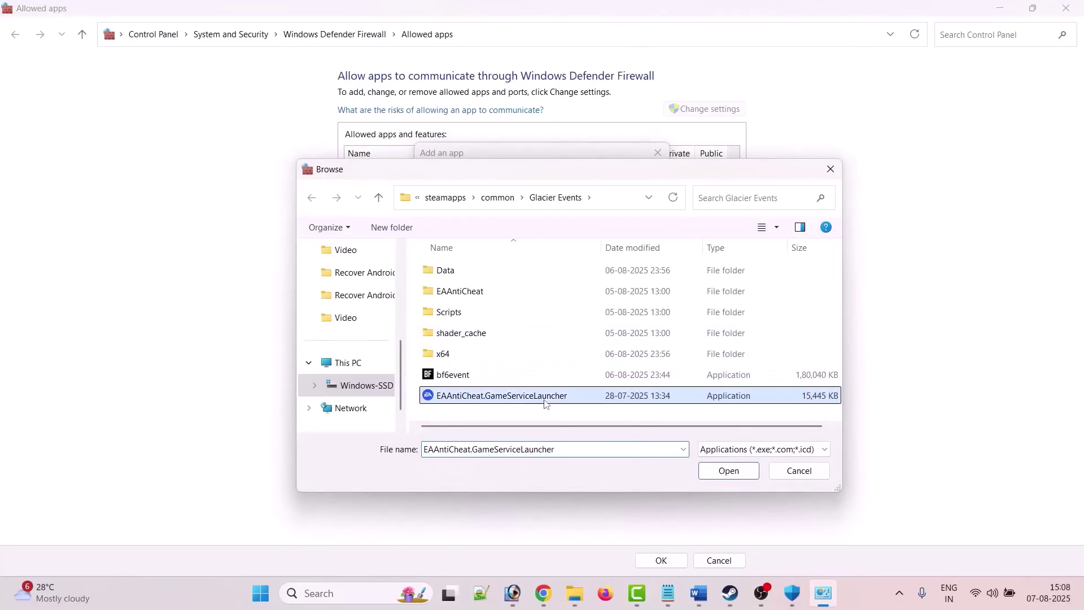
left_click(729, 471)
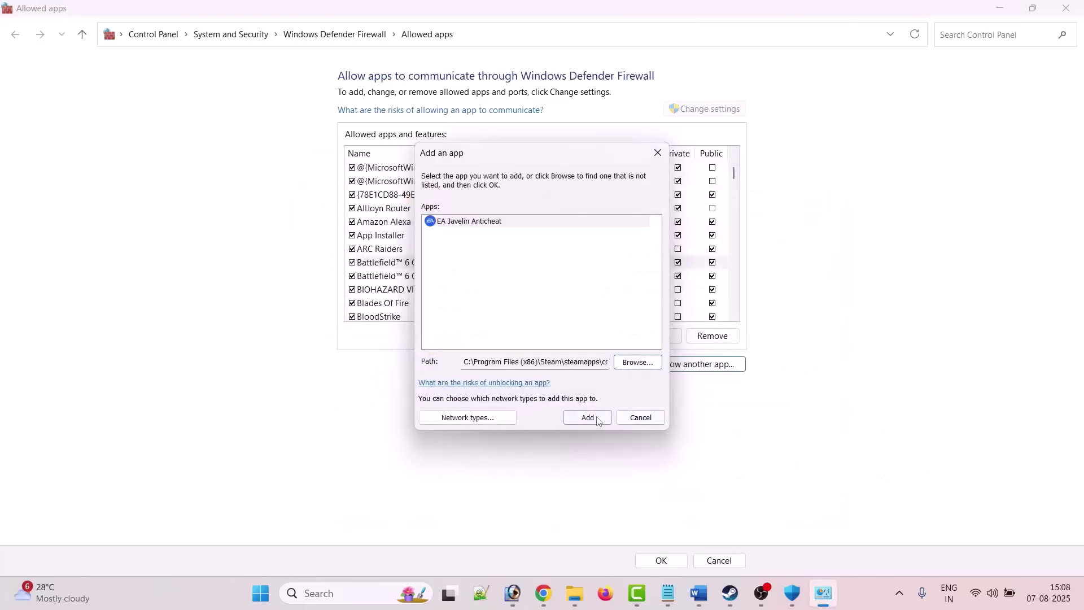
left_click(588, 417)
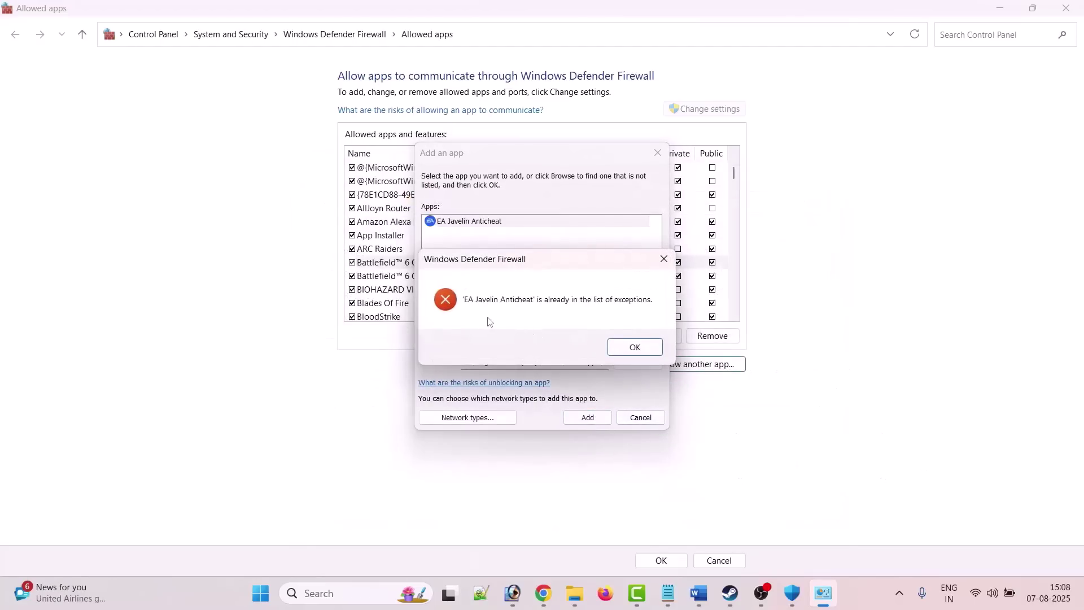
left_click(634, 347)
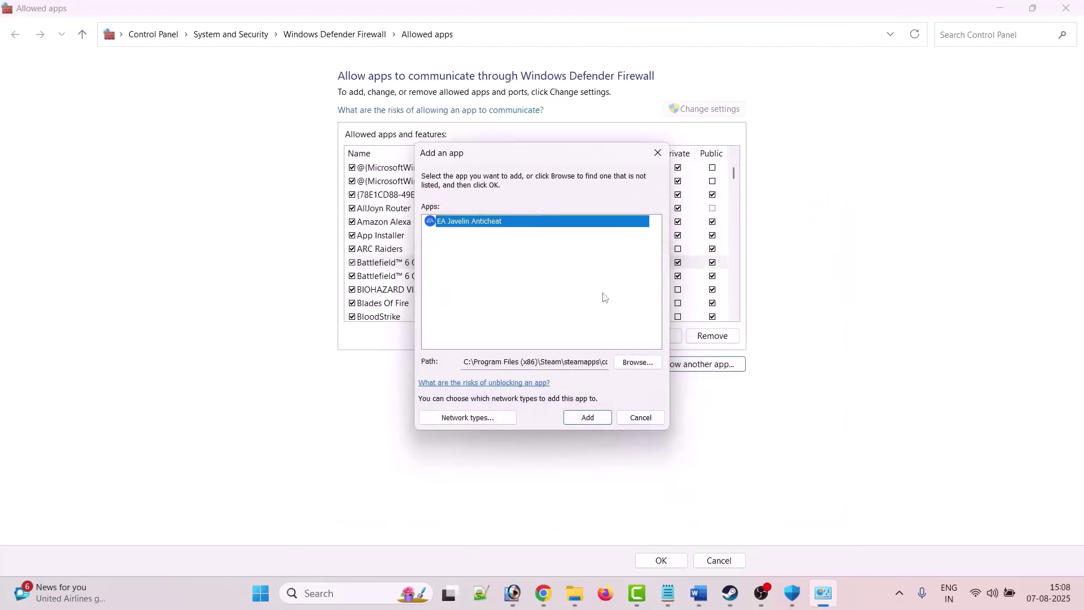
key("Escape")
- Add EAAntiCheat.Installer as EA Javelin Anticheat, allow it on Private networks, and save with OK
left_click(714, 367)
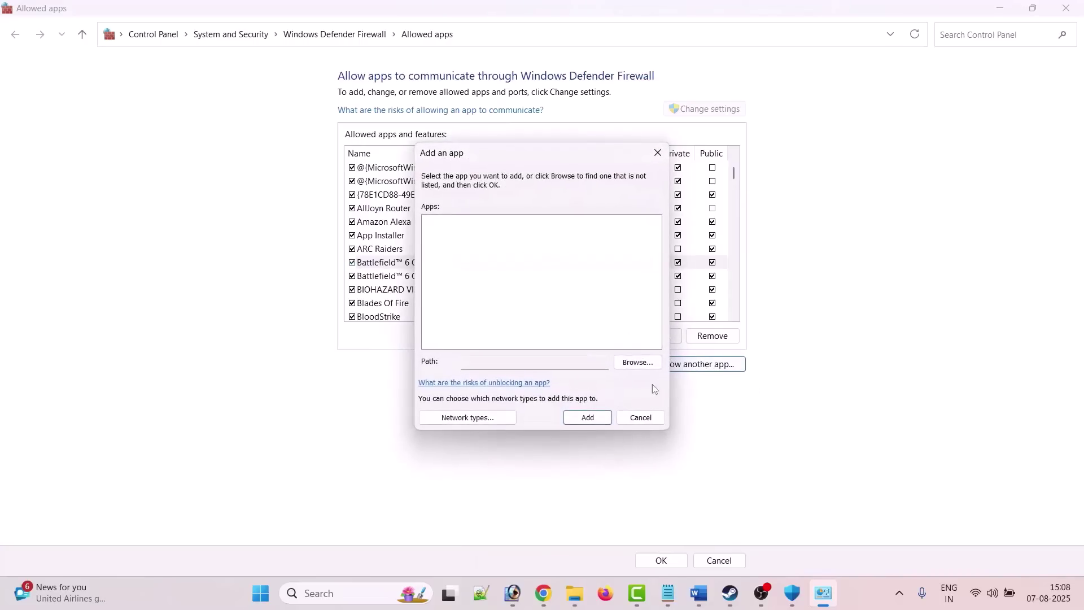
key("Return")
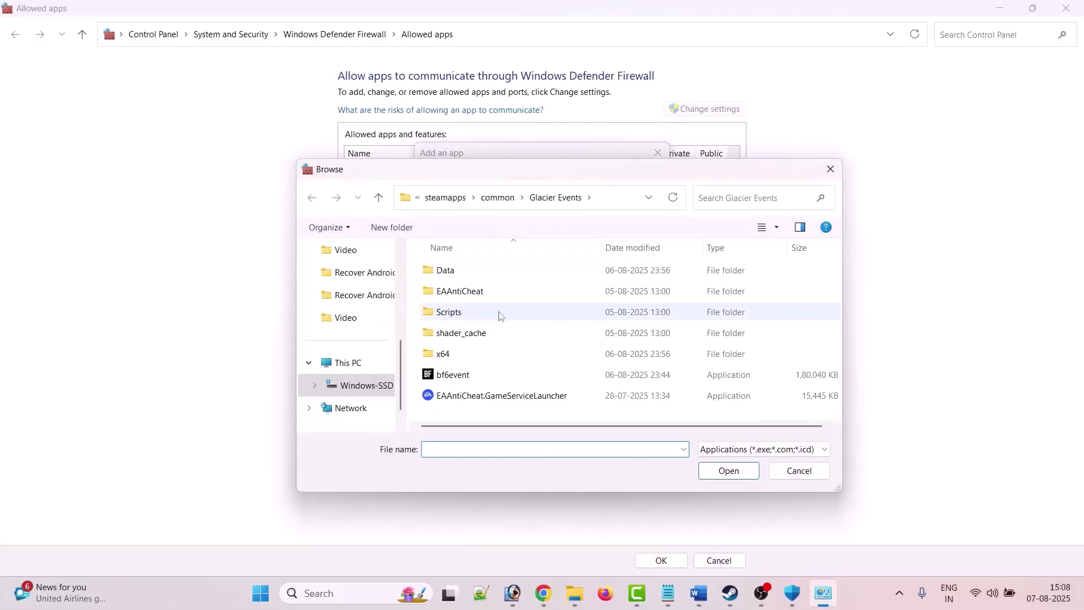
double_click(461, 292)
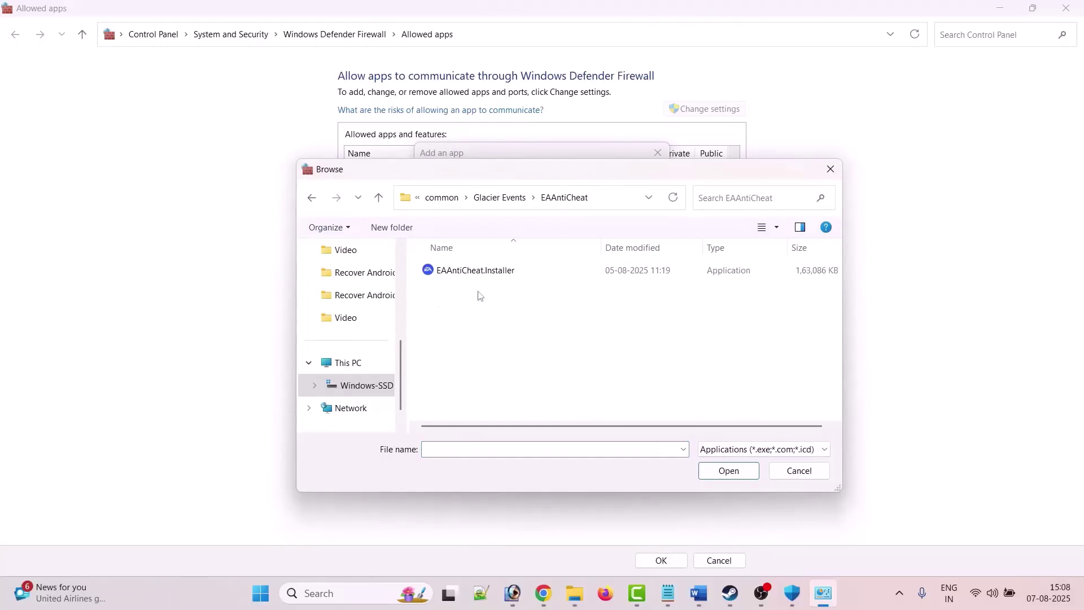
left_click(496, 276)
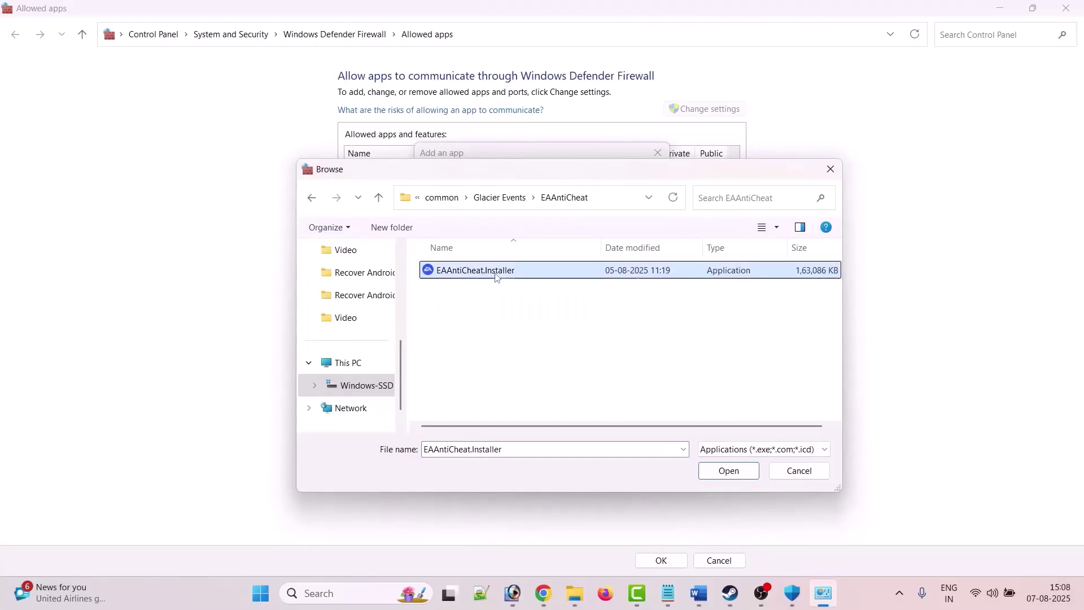
left_click(728, 470)
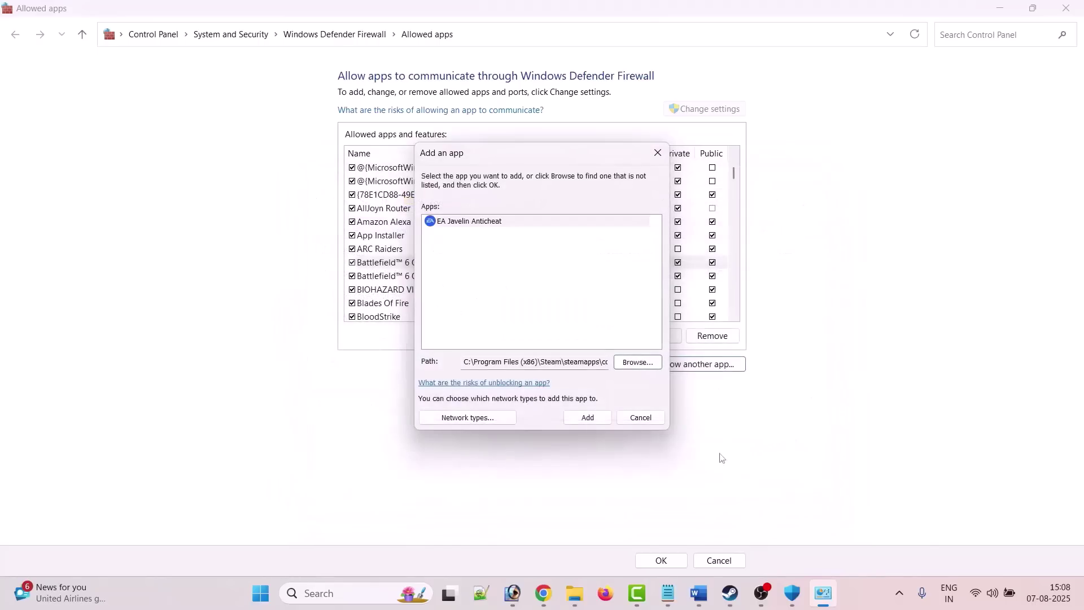
left_click(587, 418)
scroll(412, 268, "down", 1)
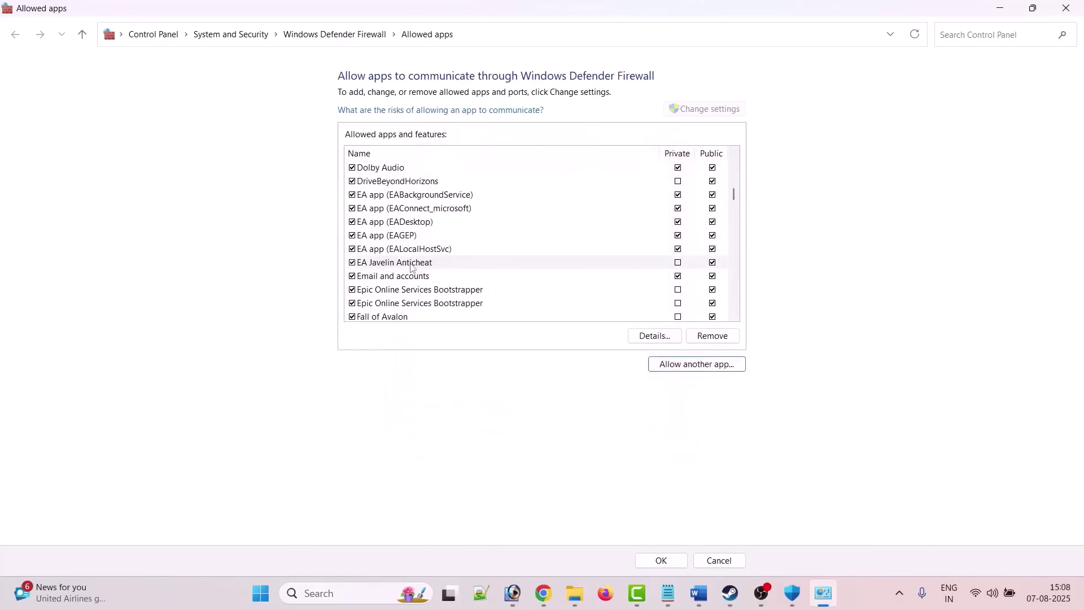
left_click(678, 263)
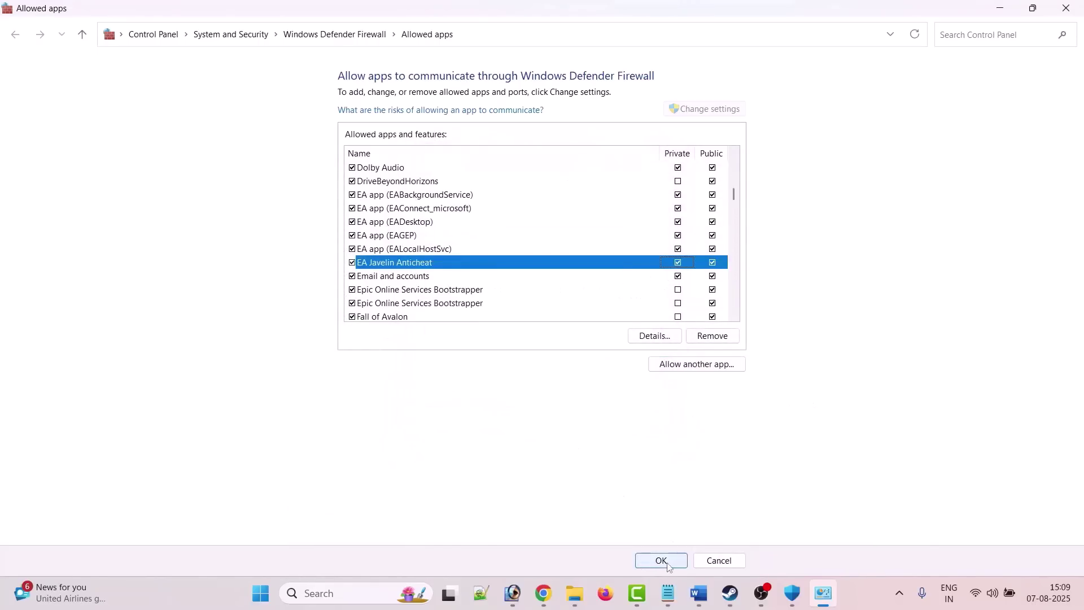
left_click(669, 563)
- Launch Battlefield 6 Open Beta from the Steam library to test the connection
left_click(746, 593)
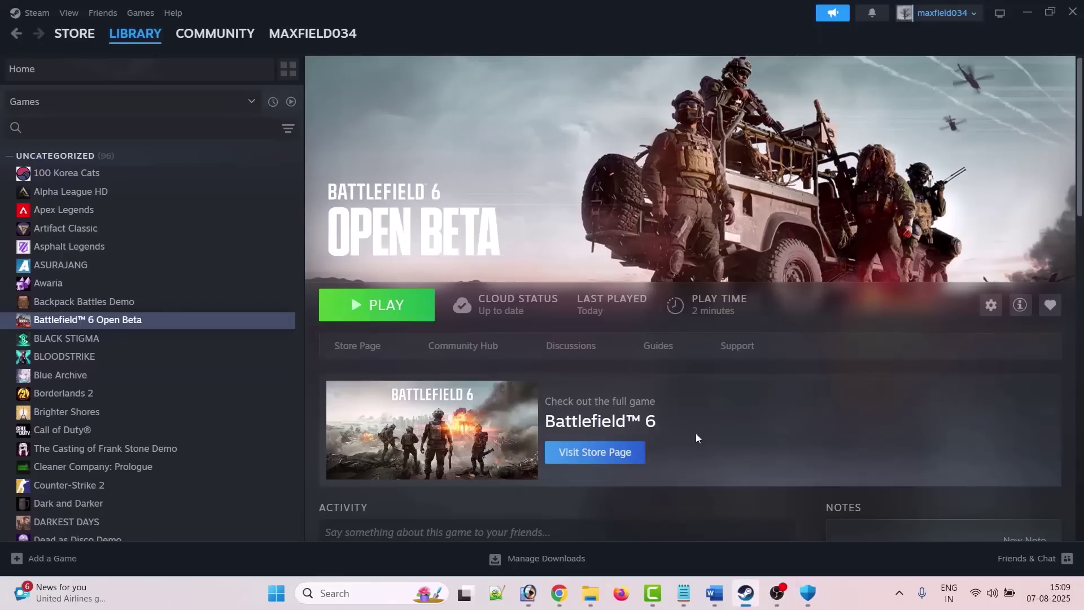
left_click(418, 301)
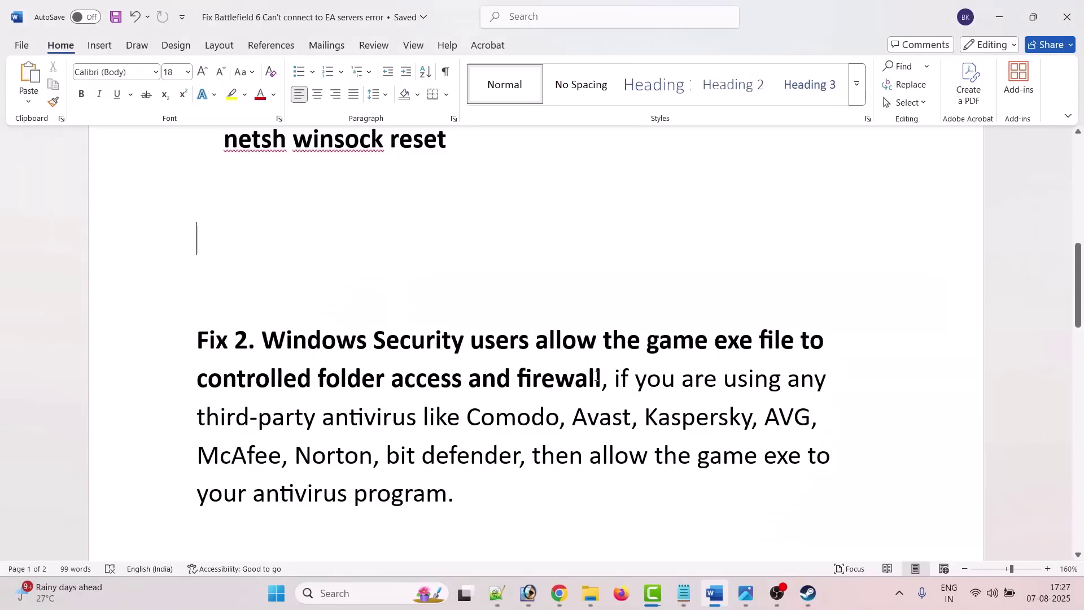
scroll(596, 376, "down", 2)
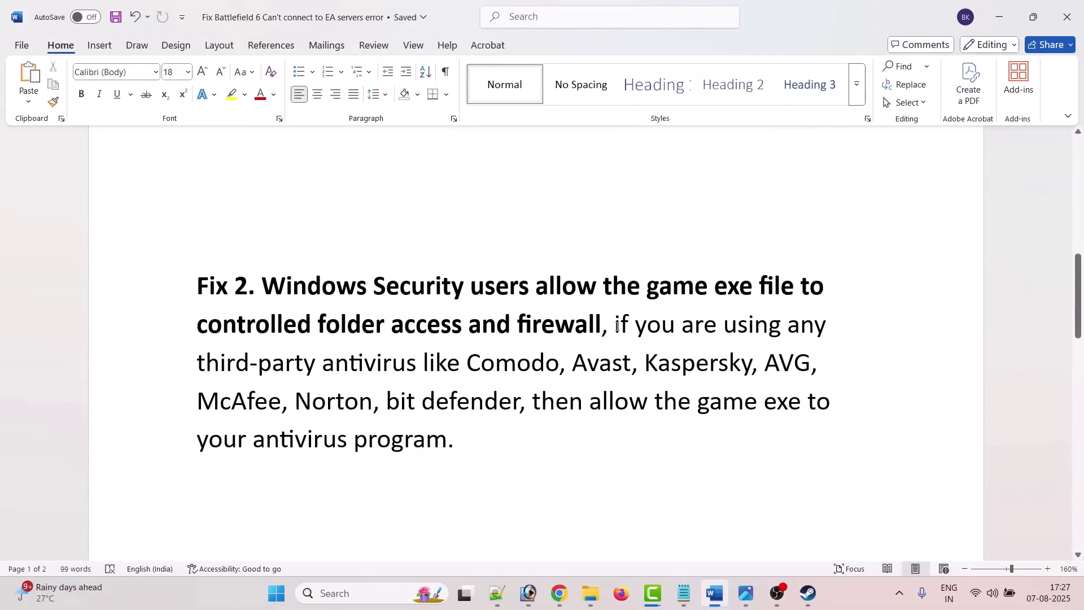
- Read the Fix 2 third-party antivirus note, highlighting the Comodo name, then return to the Steam library
left_click_drag(631, 326, 785, 327)
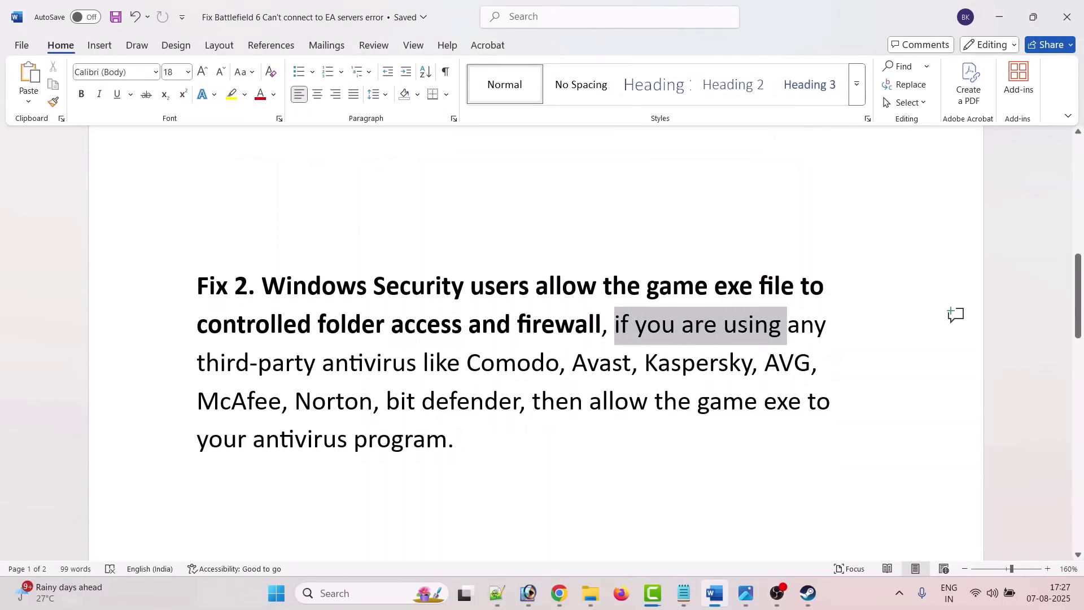
left_click(424, 365)
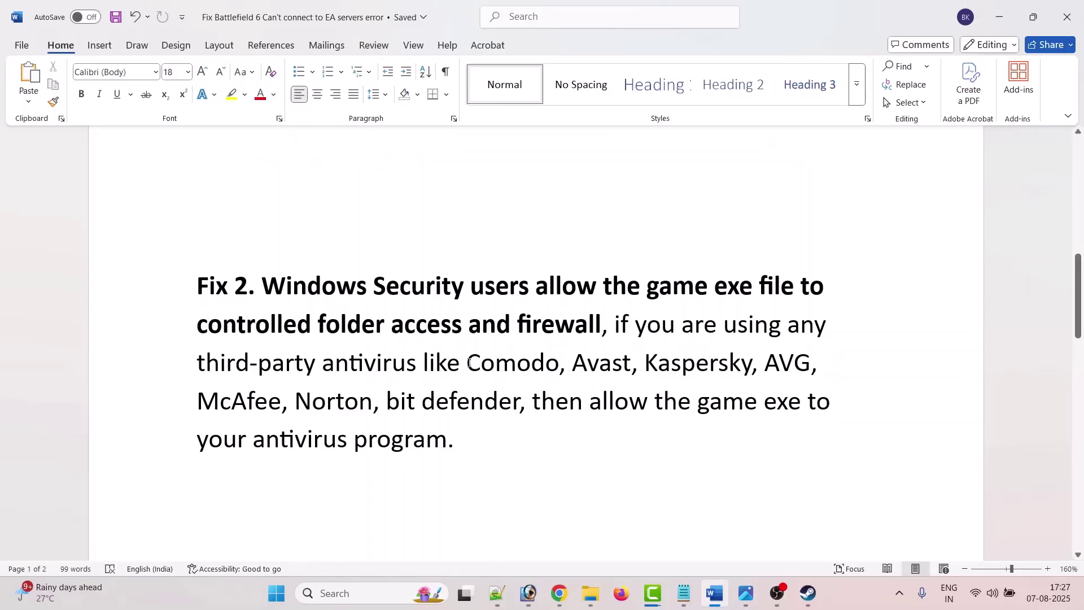
left_click_drag(469, 363, 526, 364)
left_click(588, 364)
left_click(808, 593)
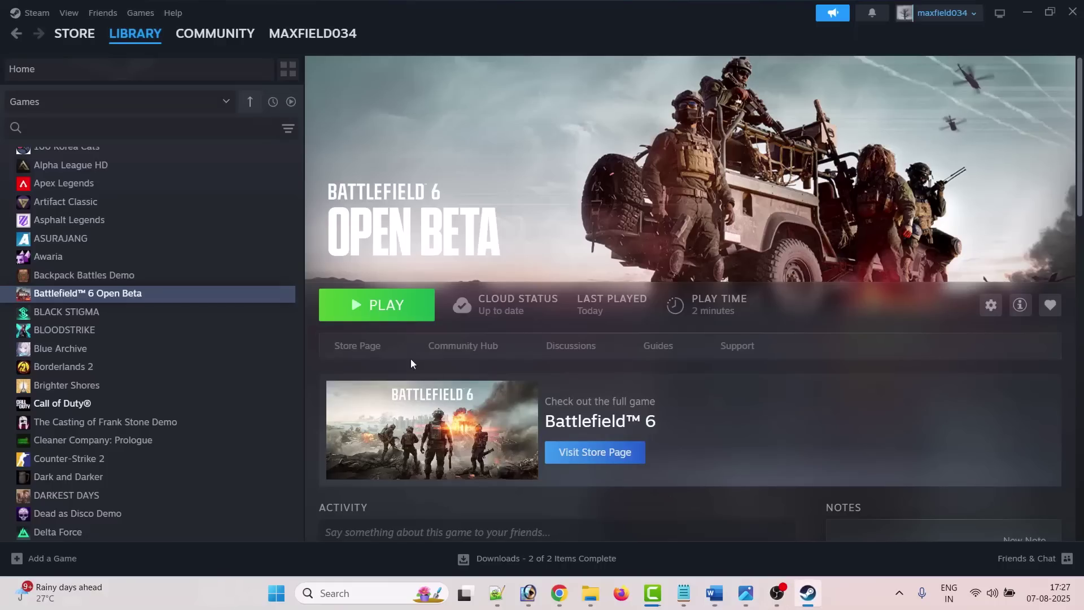
left_click(817, 602)
scroll(256, 337, "down", 5)
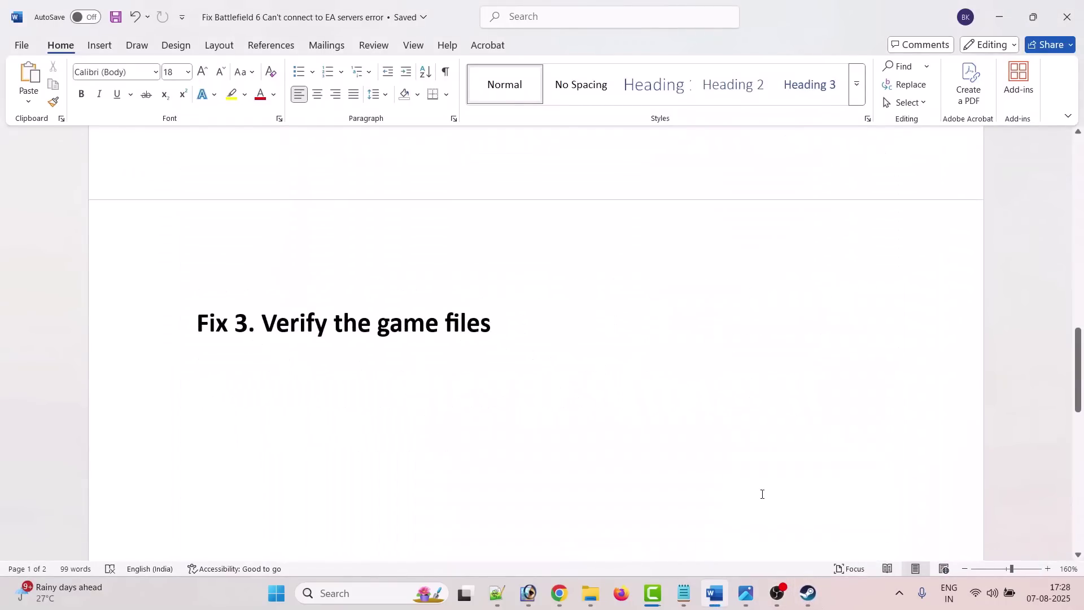
key("alt+Tab")
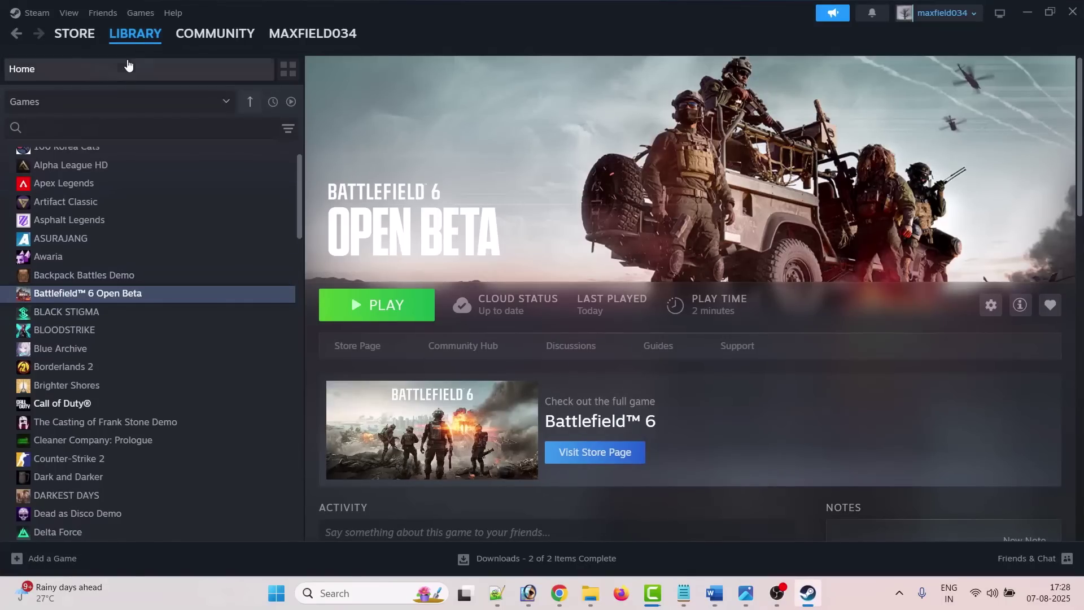
right_click(148, 293)
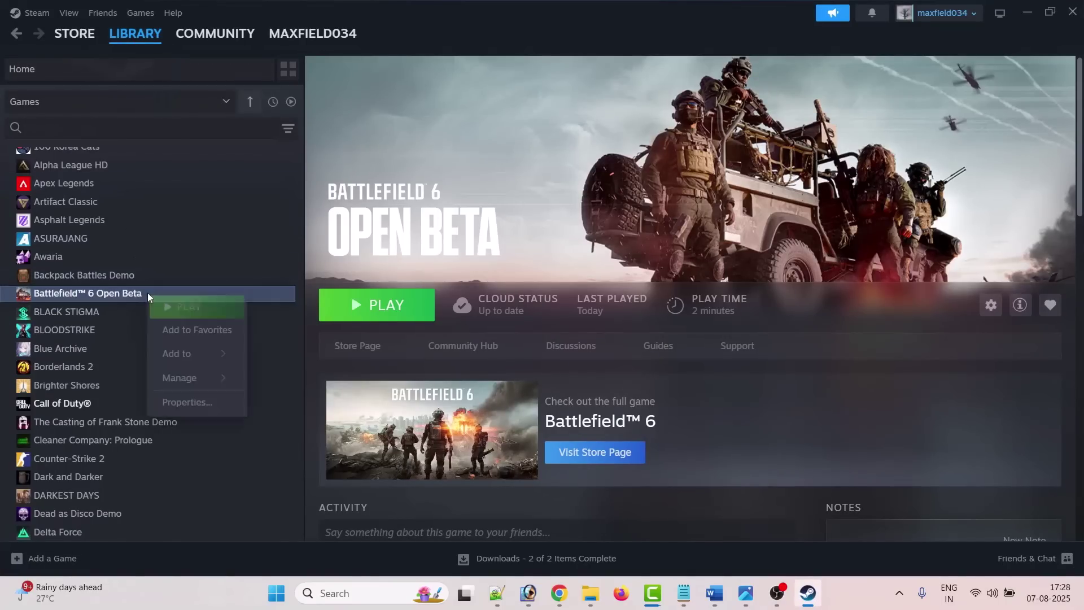
left_click(195, 402)
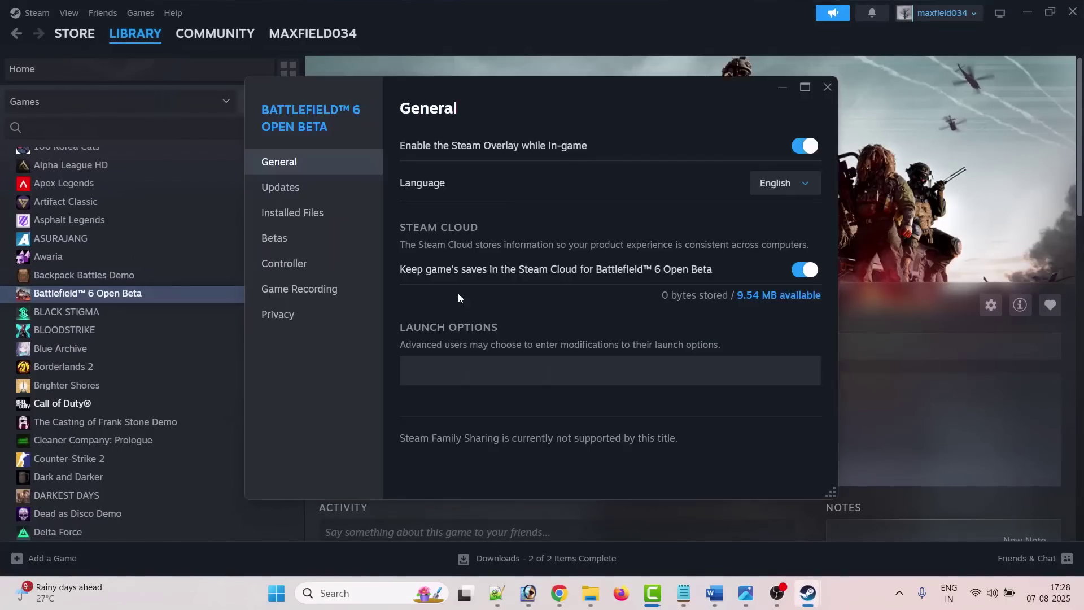
left_click(308, 221)
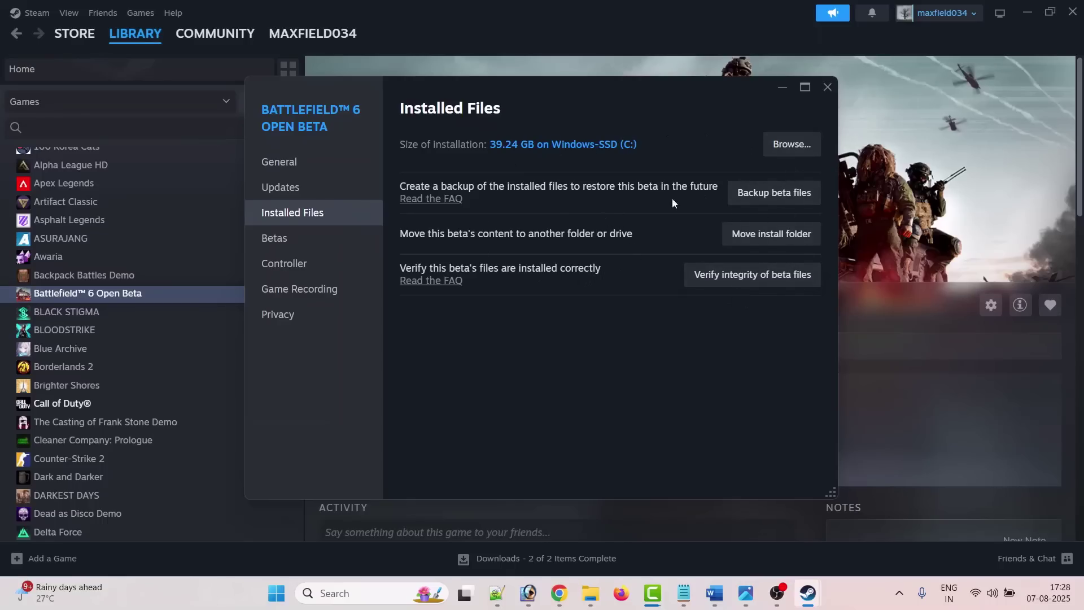
left_click(828, 87)
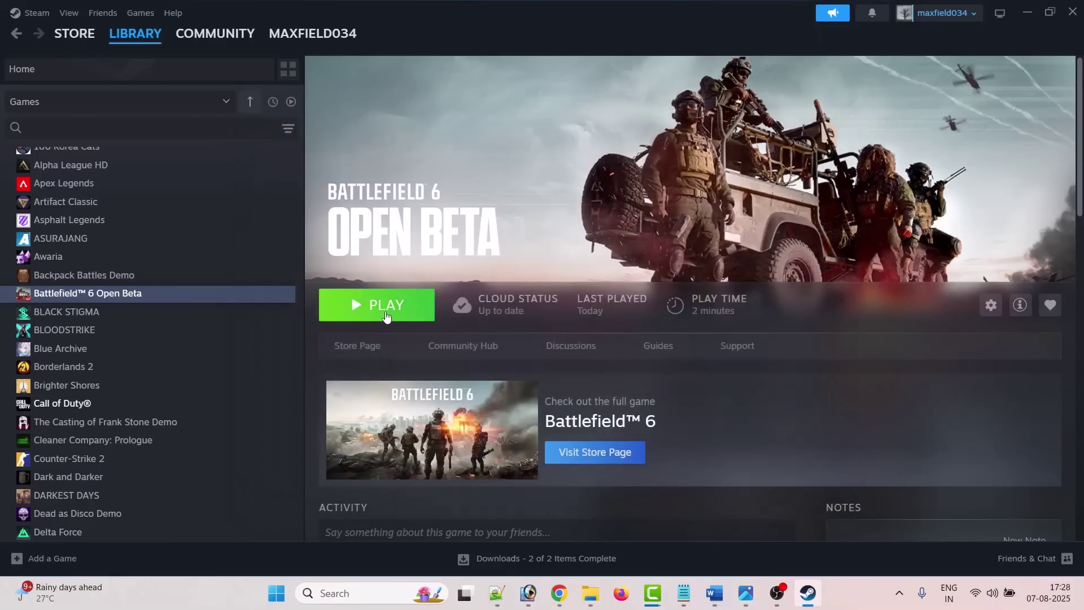
- Show the Battlefield 6 Connection Failed screenshot in Photos over the Steam library
left_click(745, 593)
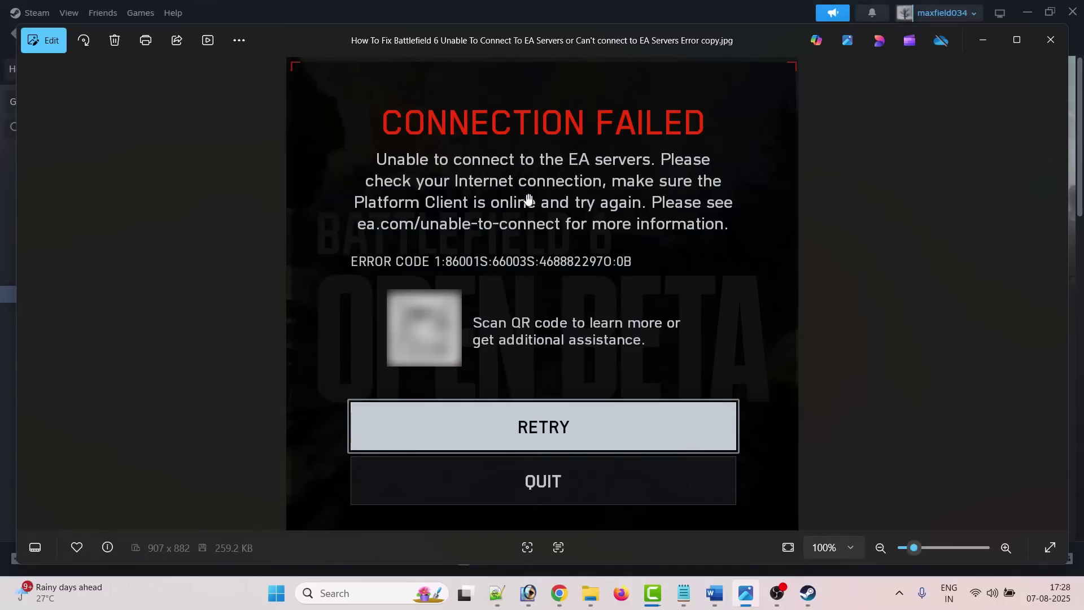